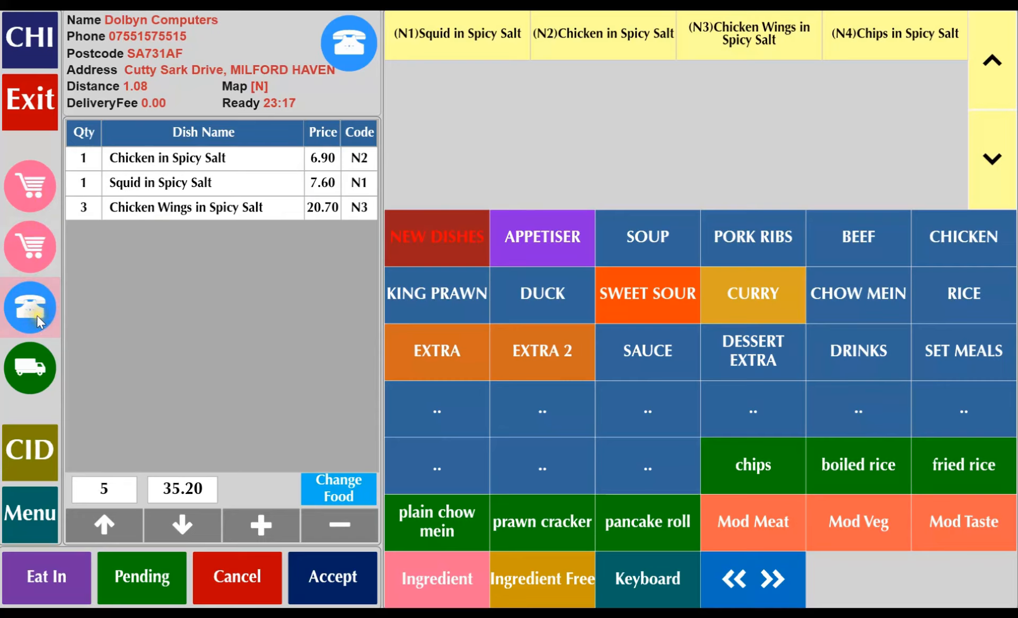
Create a delivery order with one Crab Meat Sweet Corn Soup, Chicken Sweet Corn Soup and Hot Sour Soup each, and proceed to payment.
{"action": "left_click", "coordinate": [35, 373]}
{"action": "left_click", "coordinate": [618, 242]}
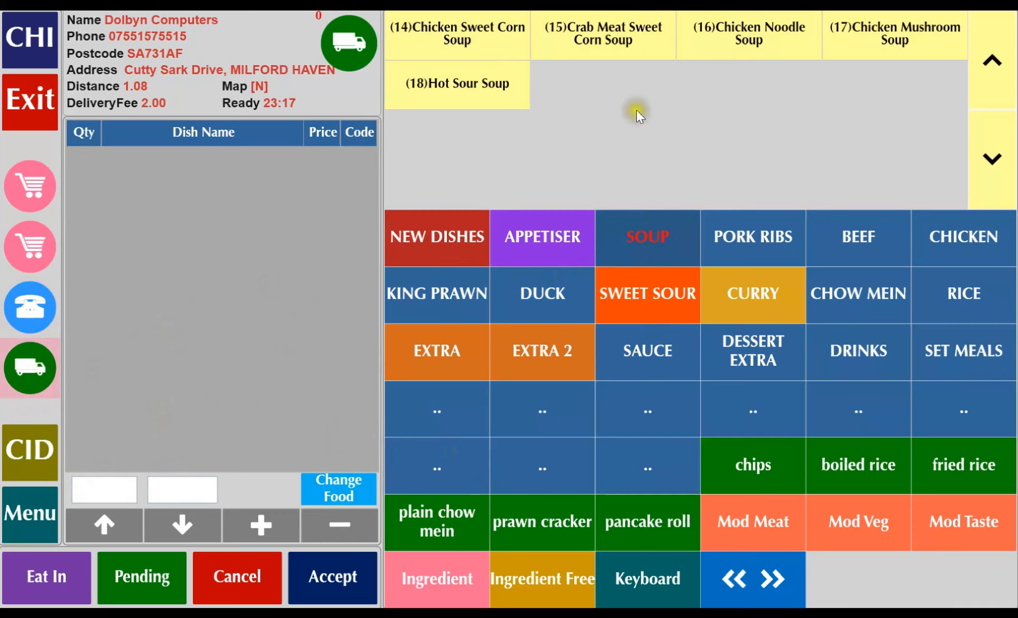
{"action": "left_click", "coordinate": [583, 32]}
{"action": "left_click", "coordinate": [507, 53]}
{"action": "left_click", "coordinate": [441, 84]}
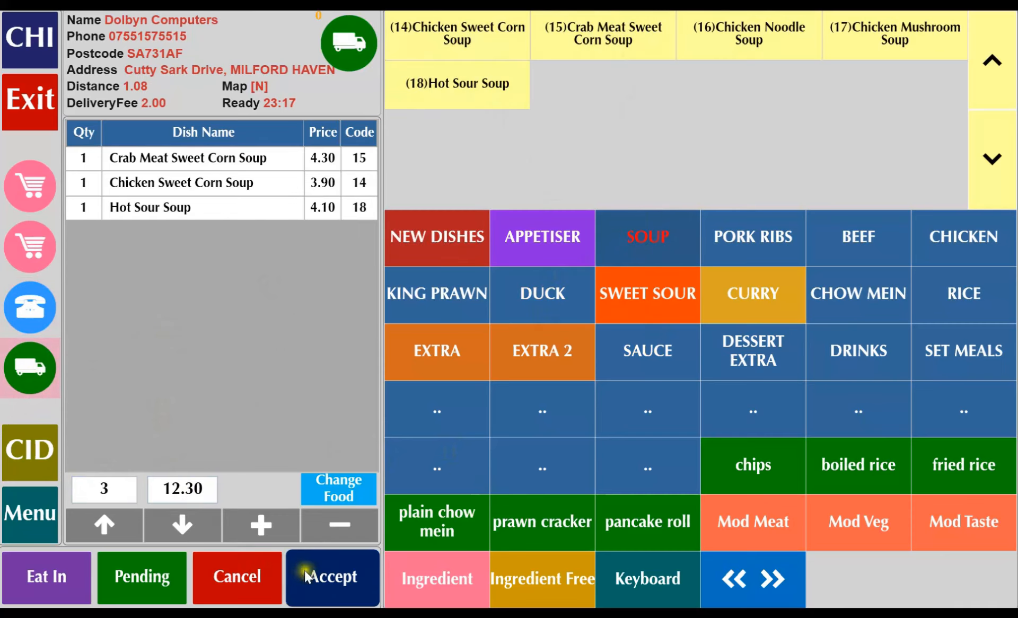
{"action": "left_click", "coordinate": [338, 584]}
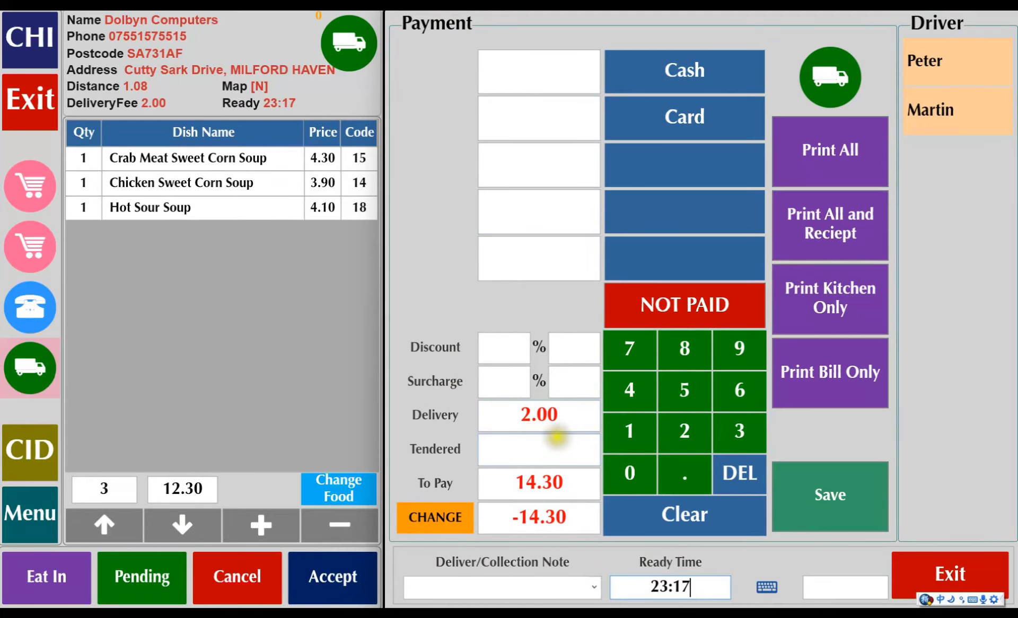
Assign the full amount due to card payment and dismiss the driver update notification.
{"action": "left_click_drag", "start_coordinate": [560, 420], "coordinate": [532, 417]}
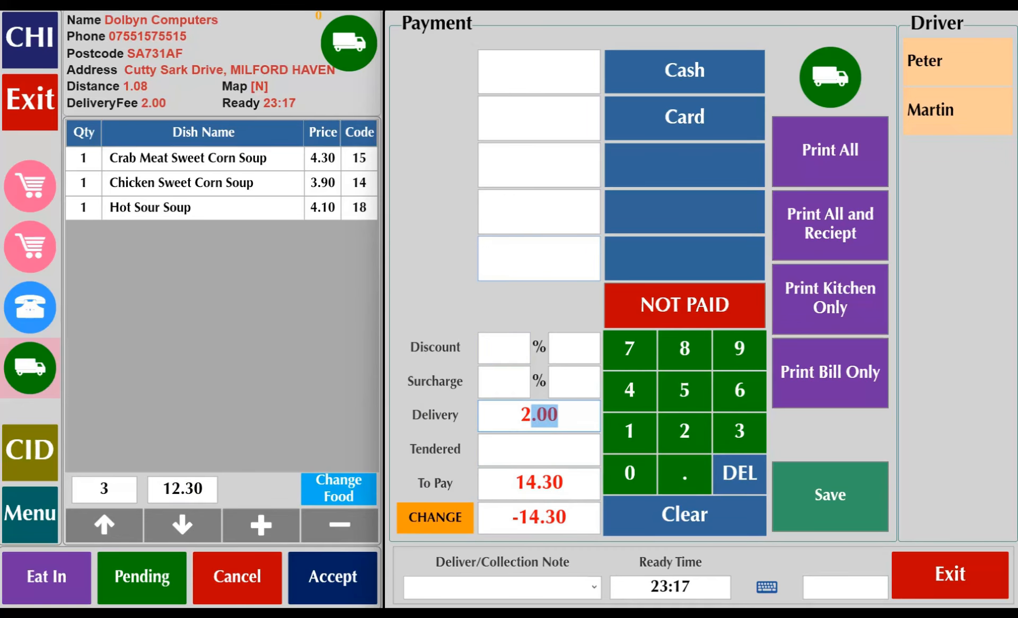
{"action": "left_click", "coordinate": [694, 119]}
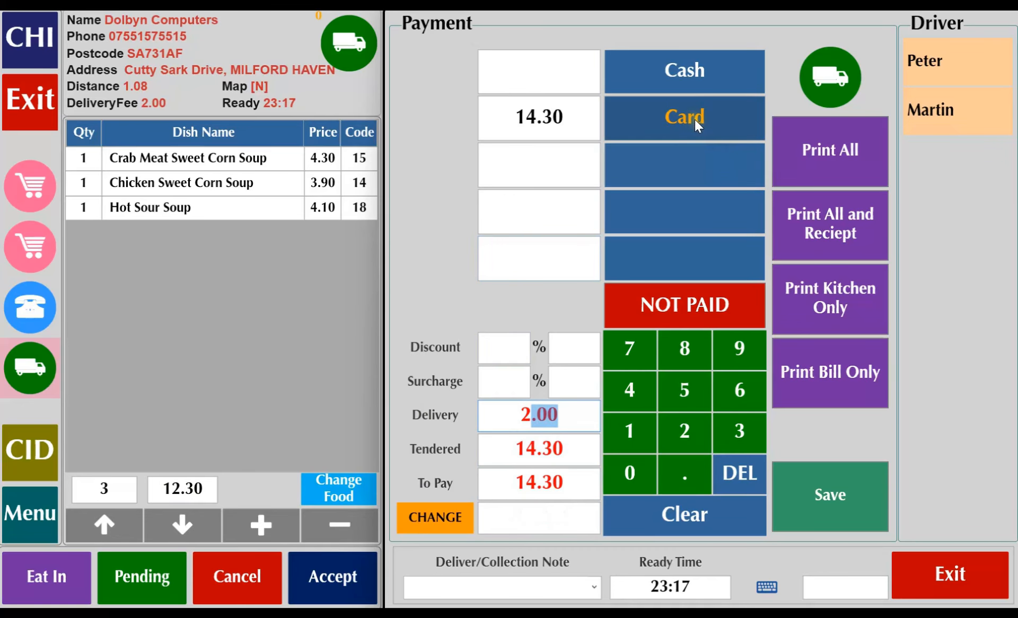
{"action": "left_click", "coordinate": [845, 134]}
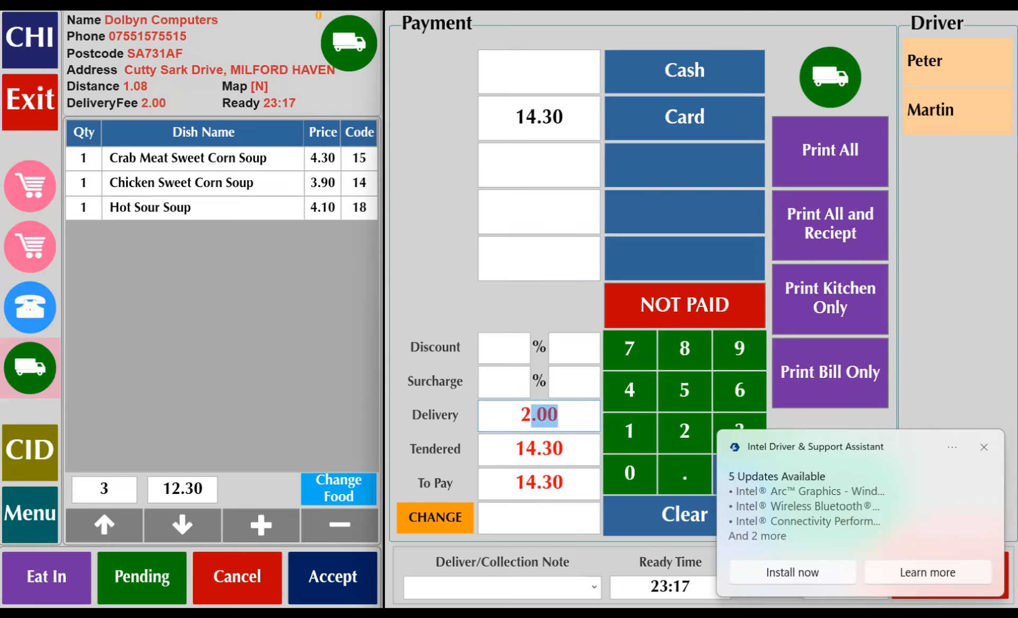
{"action": "left_click", "coordinate": [985, 445]}
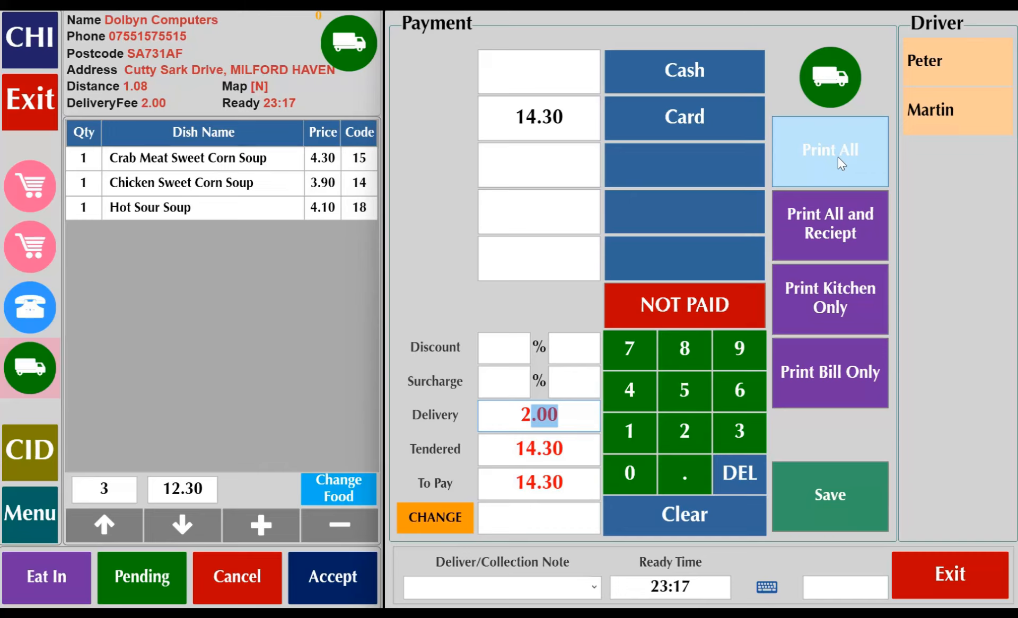
{"action": "left_click", "coordinate": [845, 245]}
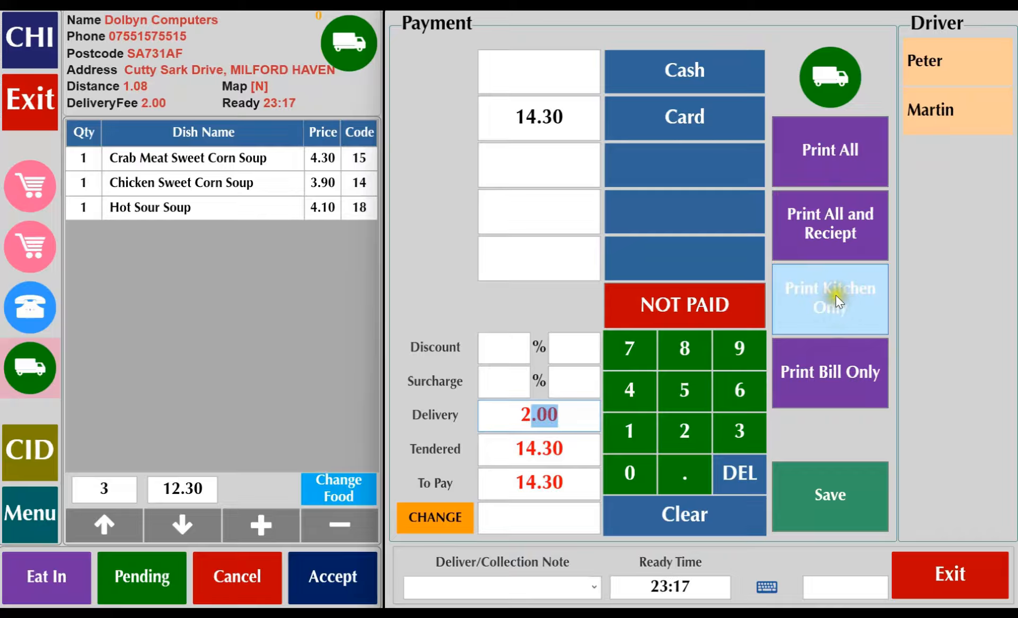
{"action": "left_click", "coordinate": [818, 367]}
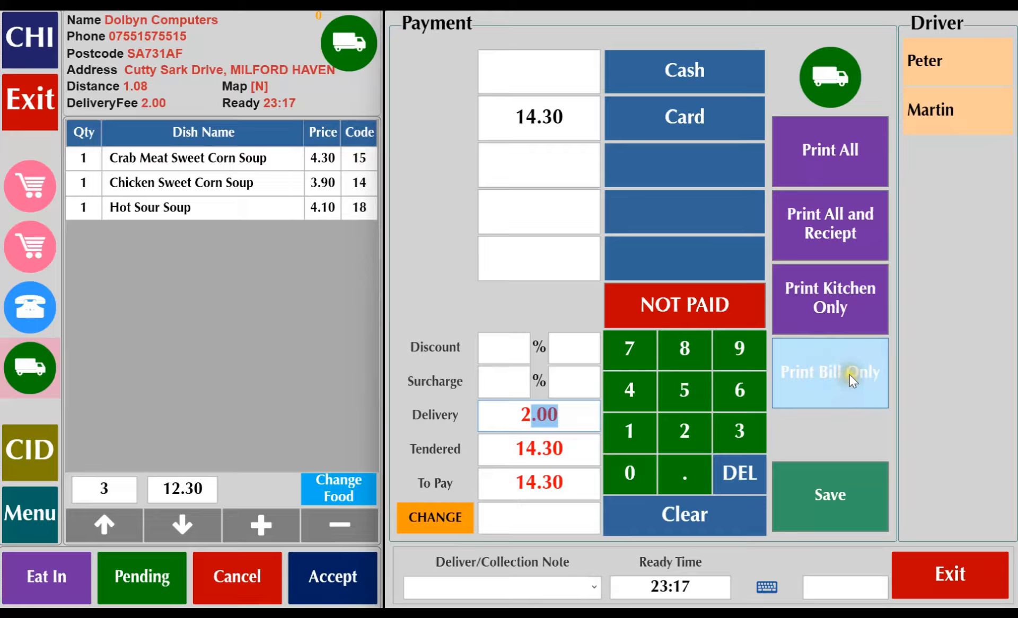
{"action": "left_click", "coordinate": [833, 476]}
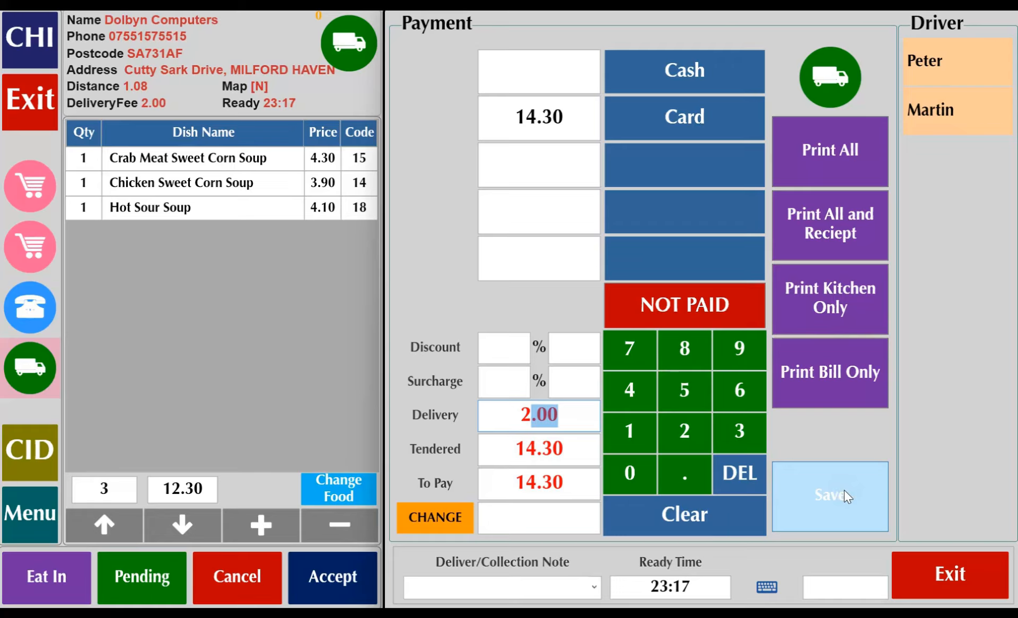
{"action": "left_click", "coordinate": [830, 474]}
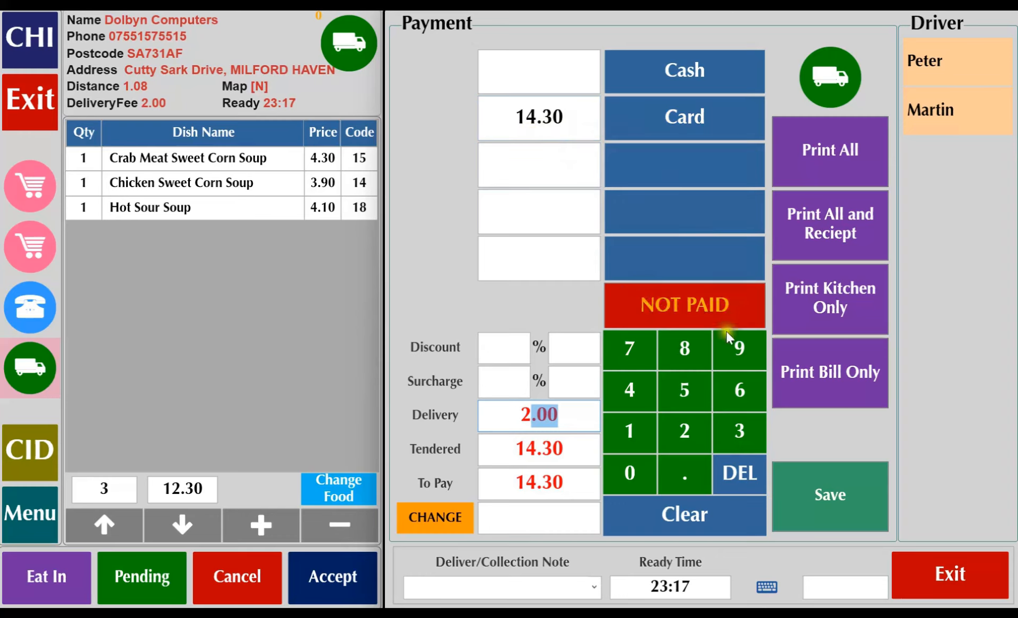
Clear the card payment amount and mark the delivery order as not paid.
{"action": "left_click", "coordinate": [541, 119]}
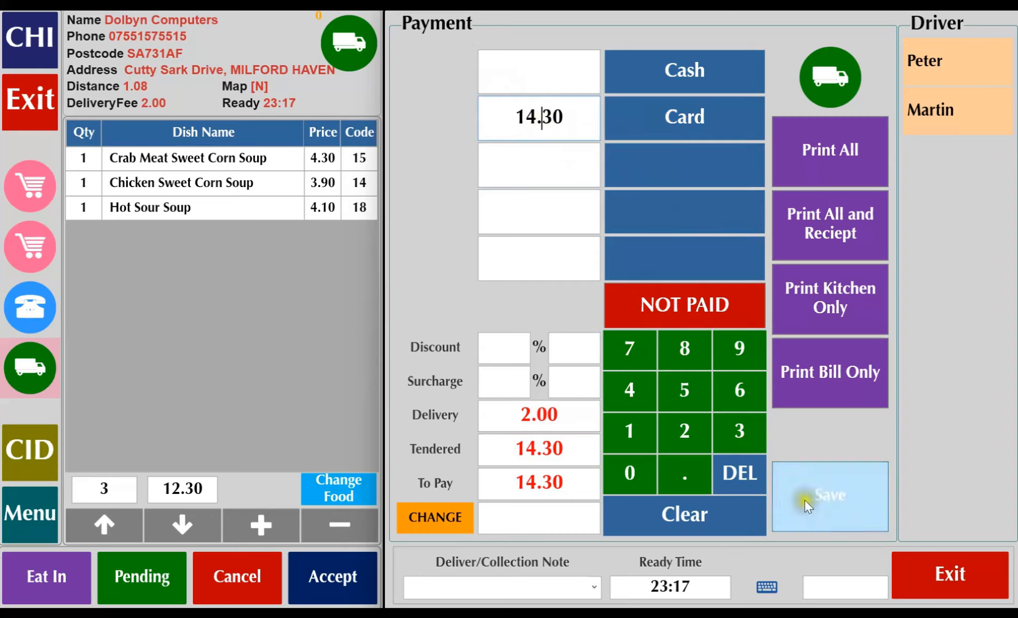
{"action": "left_click", "coordinate": [695, 510]}
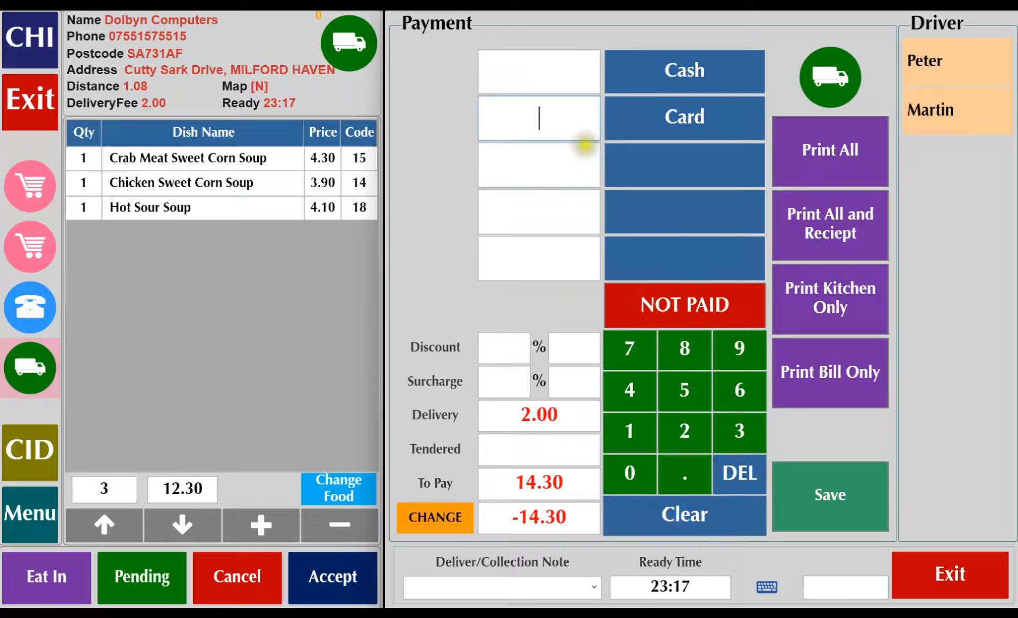
{"action": "left_click", "coordinate": [525, 108]}
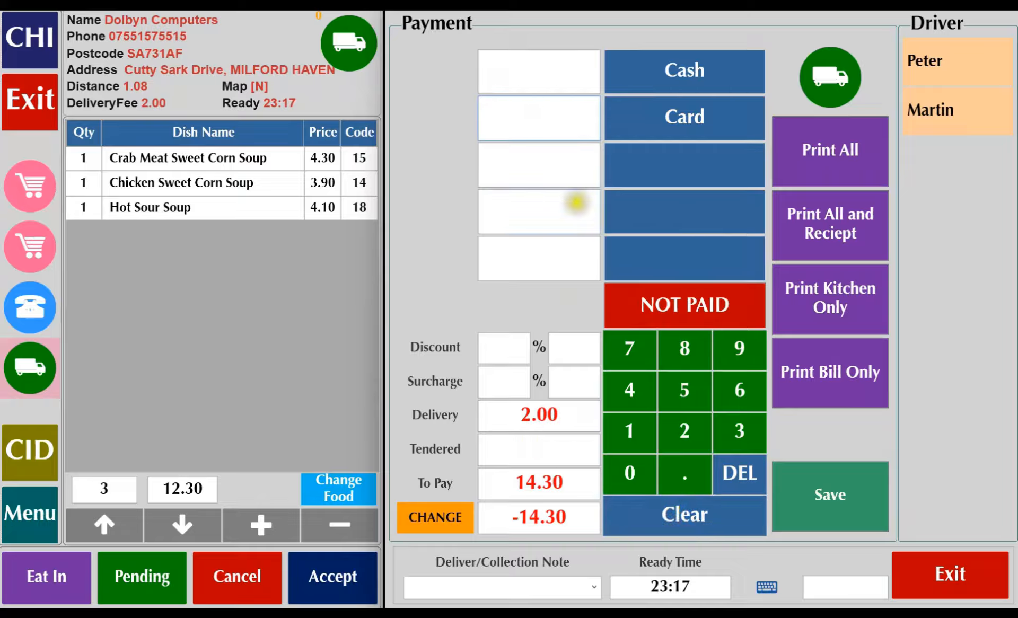
{"action": "left_click", "coordinate": [686, 313]}
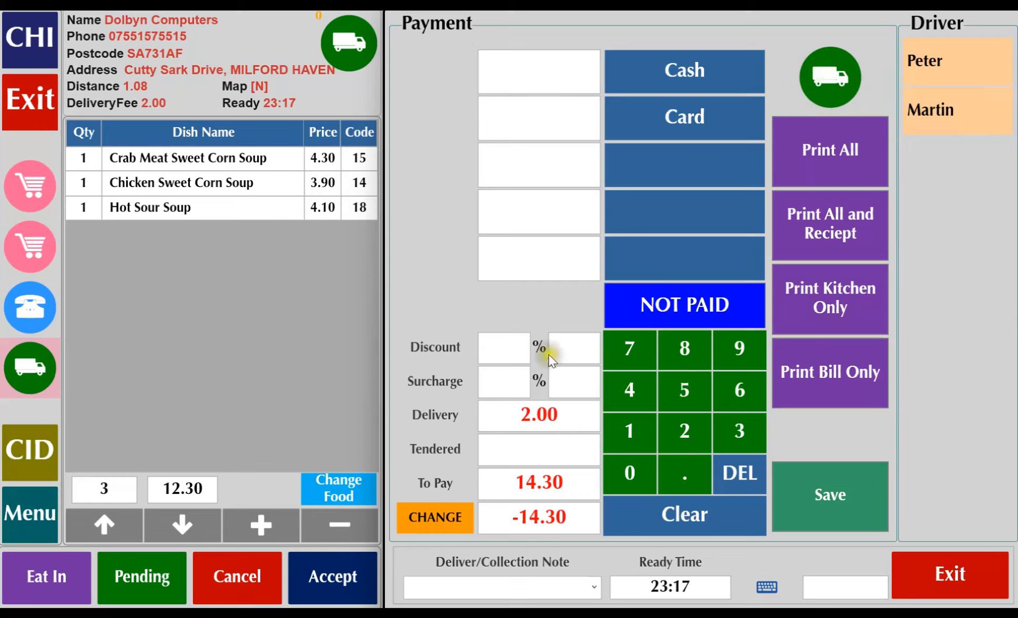
Apply a 10% discount to the order and clear it again.
{"action": "left_click", "coordinate": [505, 348]}
{"action": "left_click", "coordinate": [679, 472]}
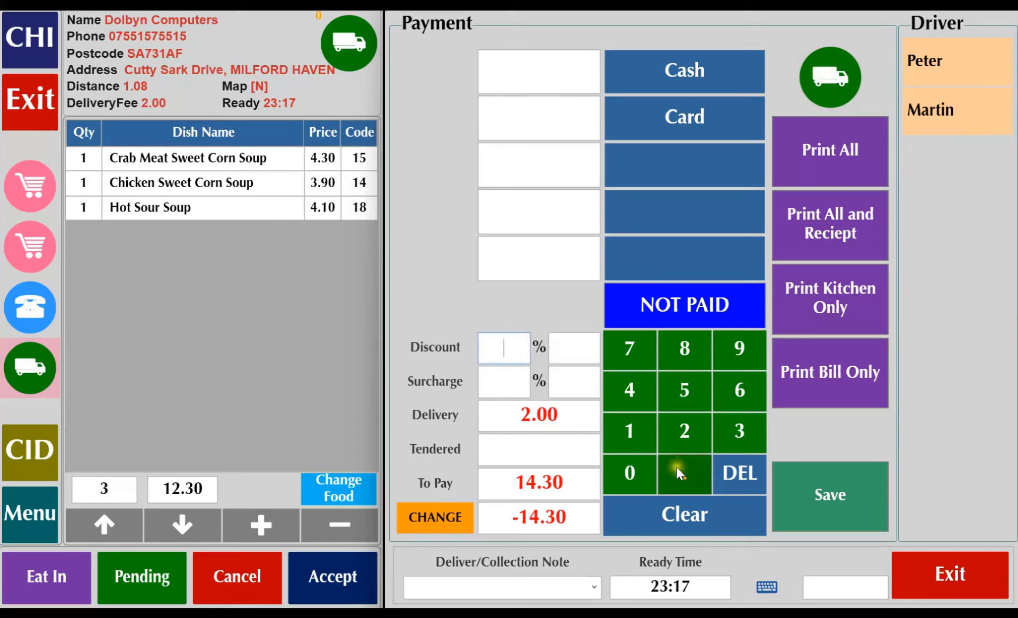
{"action": "left_click", "coordinate": [636, 438]}
{"action": "left_click", "coordinate": [628, 464]}
{"action": "left_click", "coordinate": [489, 364]}
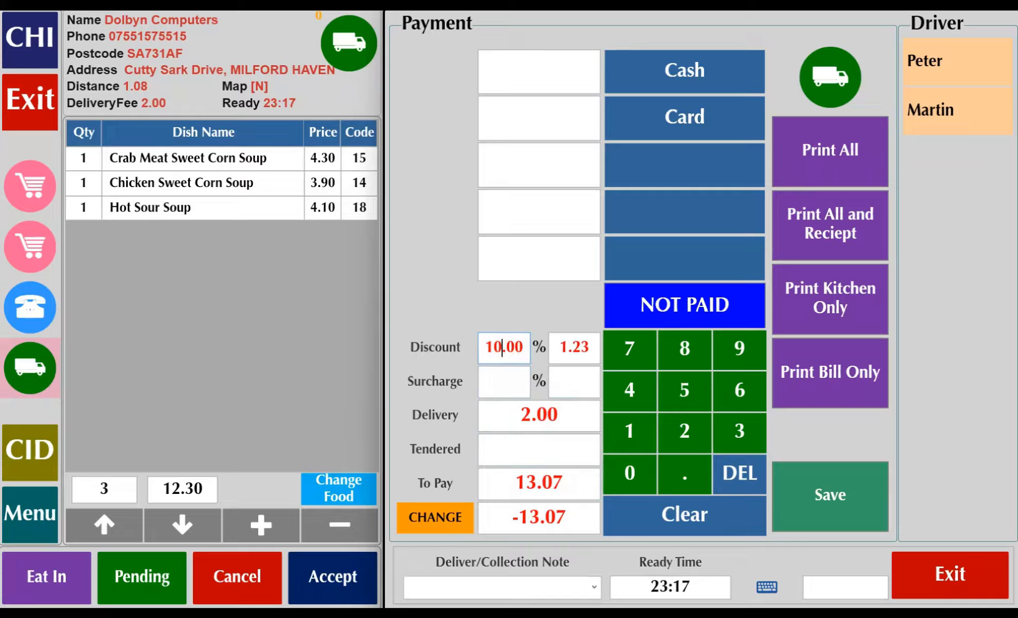
{"action": "left_click", "coordinate": [669, 515]}
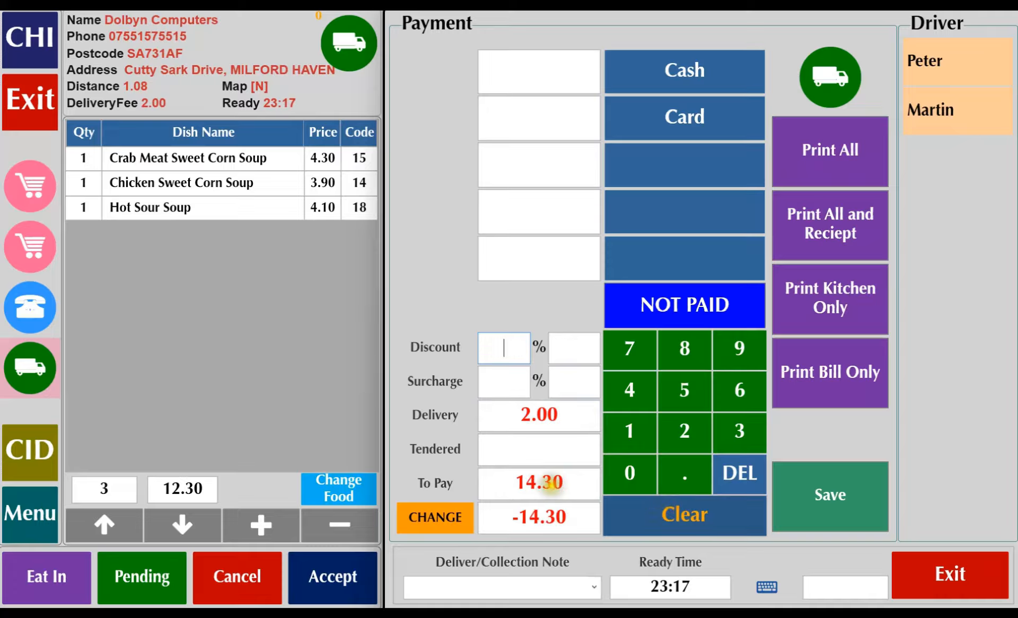
Apply a fixed discount of 1.00 to the order and clear it again.
{"action": "left_click", "coordinate": [571, 356]}
{"action": "left_click", "coordinate": [633, 435]}
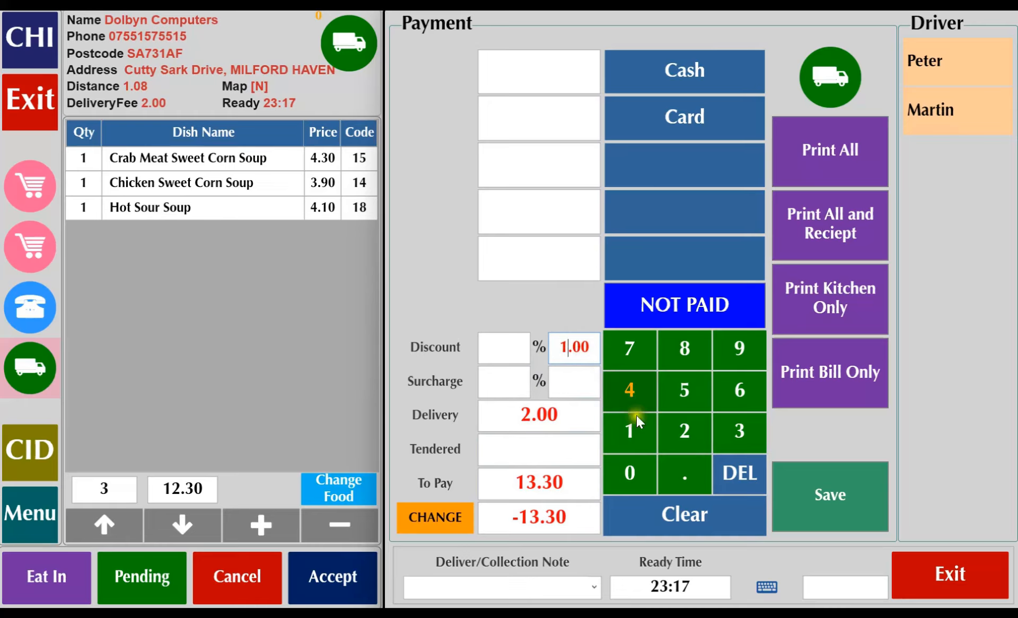
{"action": "left_click", "coordinate": [678, 511]}
Apply a 5% discount to the order.
{"action": "left_click", "coordinate": [506, 356]}
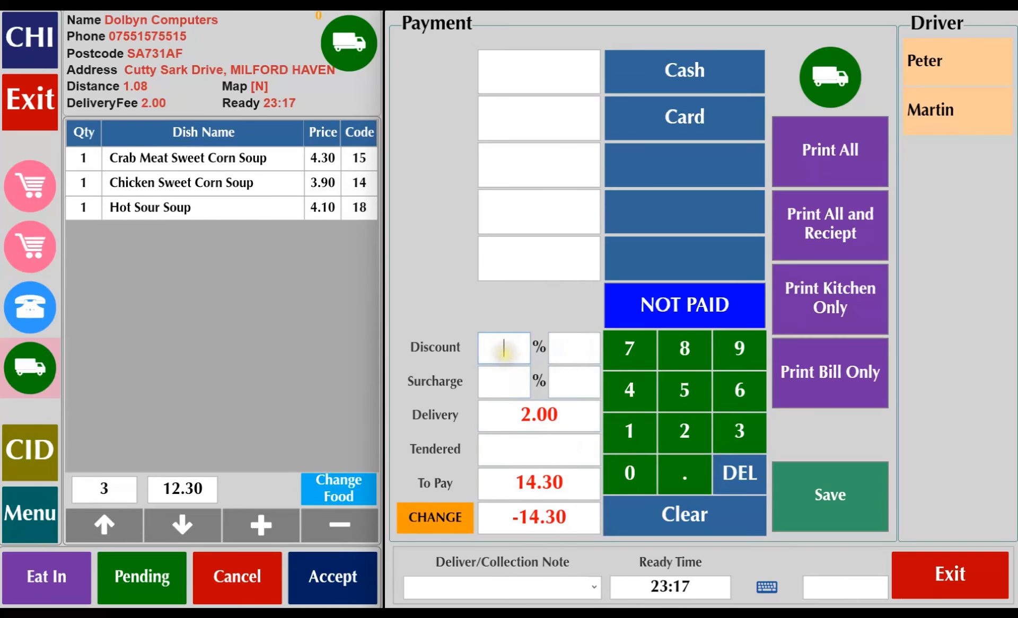
{"action": "left_click", "coordinate": [680, 398]}
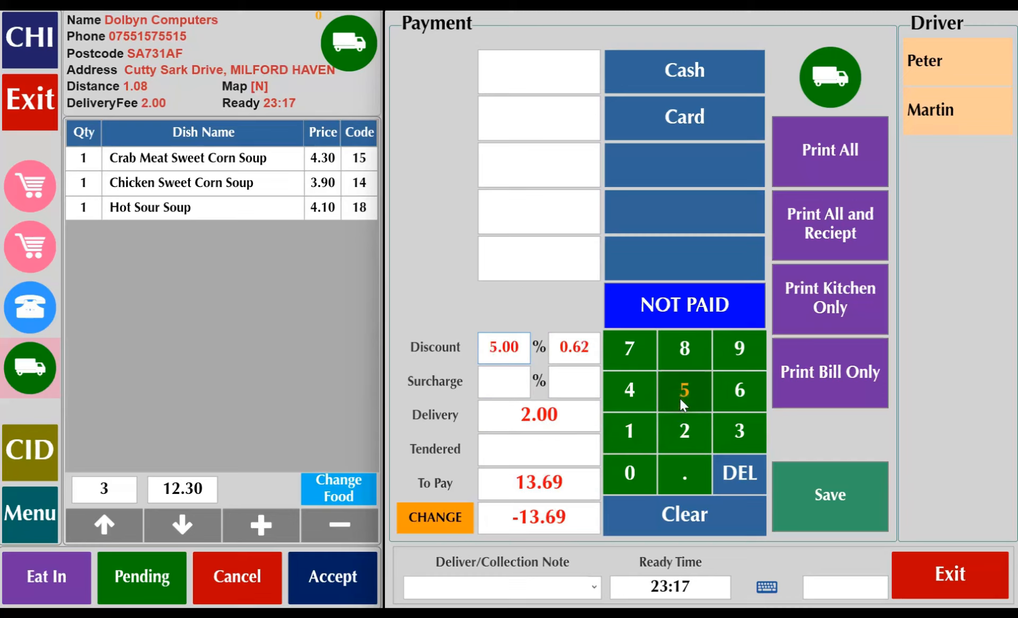
{"action": "left_click", "coordinate": [574, 374]}
{"action": "left_click_drag", "start_coordinate": [579, 352], "coordinate": [498, 349]}
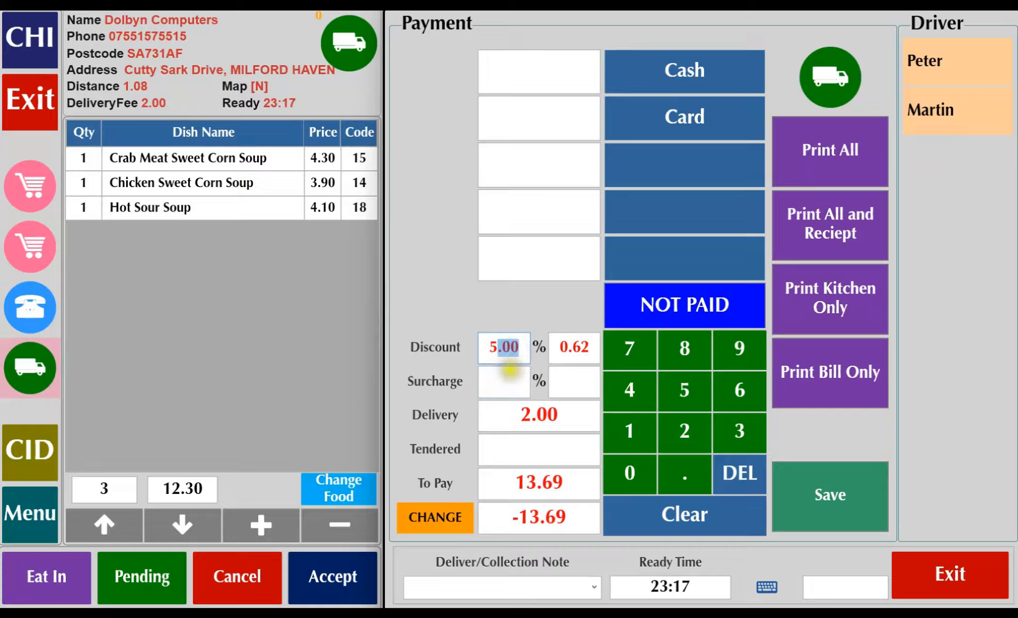
Apply a 10% surcharge to the order and clear it again.
{"action": "left_click", "coordinate": [506, 382]}
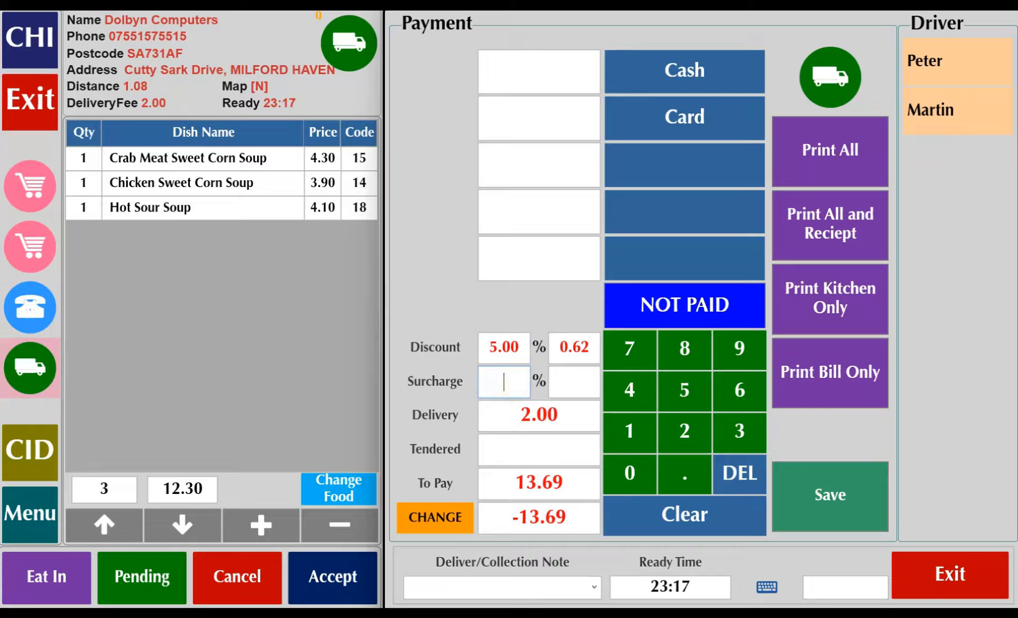
{"action": "left_click", "coordinate": [634, 440]}
{"action": "left_click", "coordinate": [626, 469]}
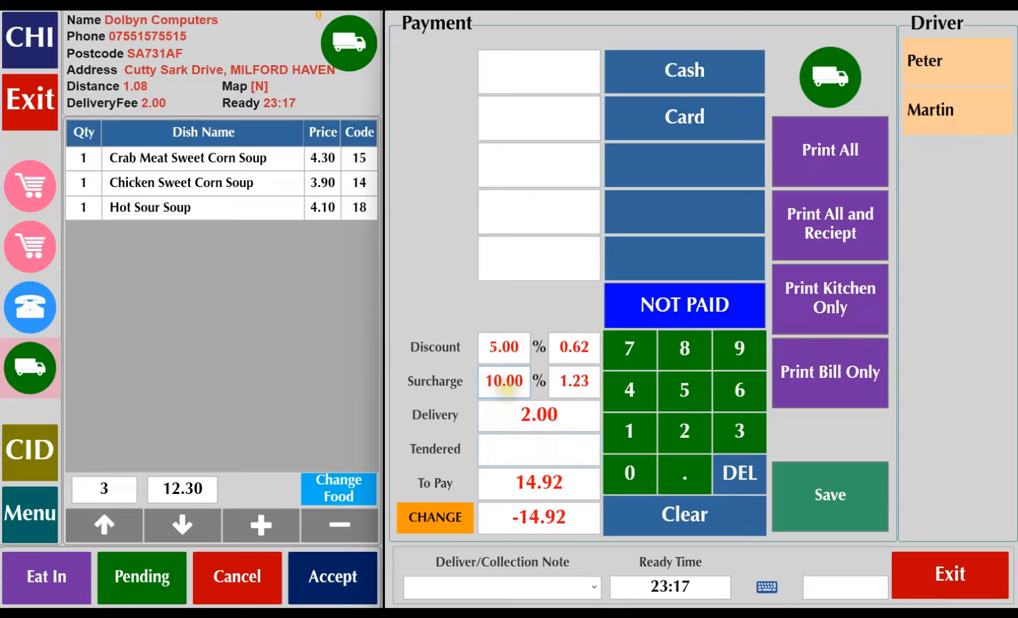
{"action": "left_click", "coordinate": [503, 391]}
{"action": "left_click", "coordinate": [170, 488]}
{"action": "left_click", "coordinate": [492, 382]}
{"action": "left_click", "coordinate": [725, 479]}
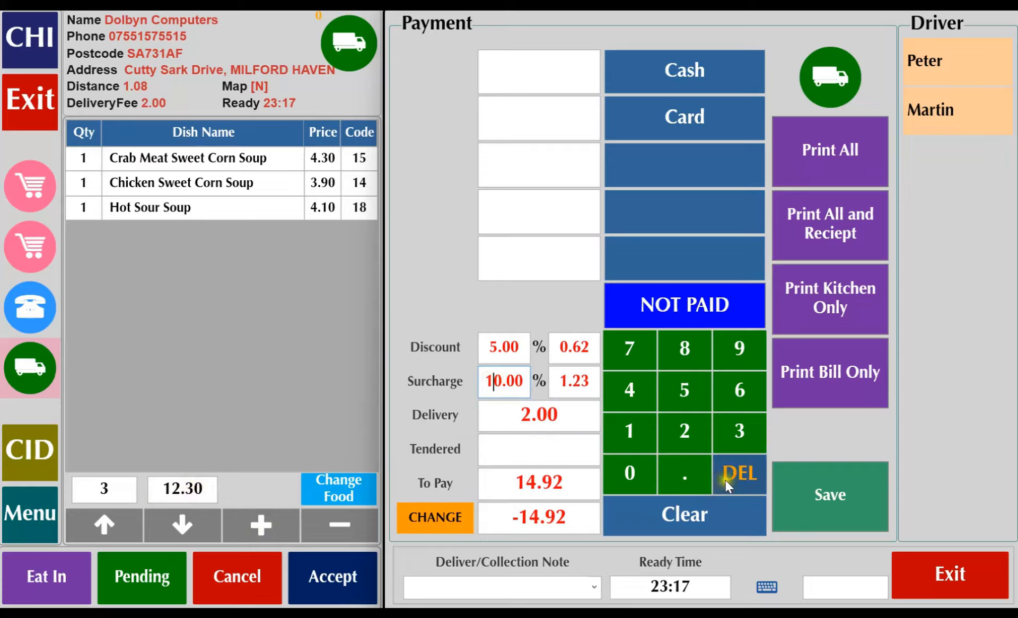
{"action": "left_click", "coordinate": [708, 510]}
Set the order's surcharge to a fixed amount of 3.00.
{"action": "left_click", "coordinate": [570, 383]}
{"action": "left_click", "coordinate": [739, 438]}
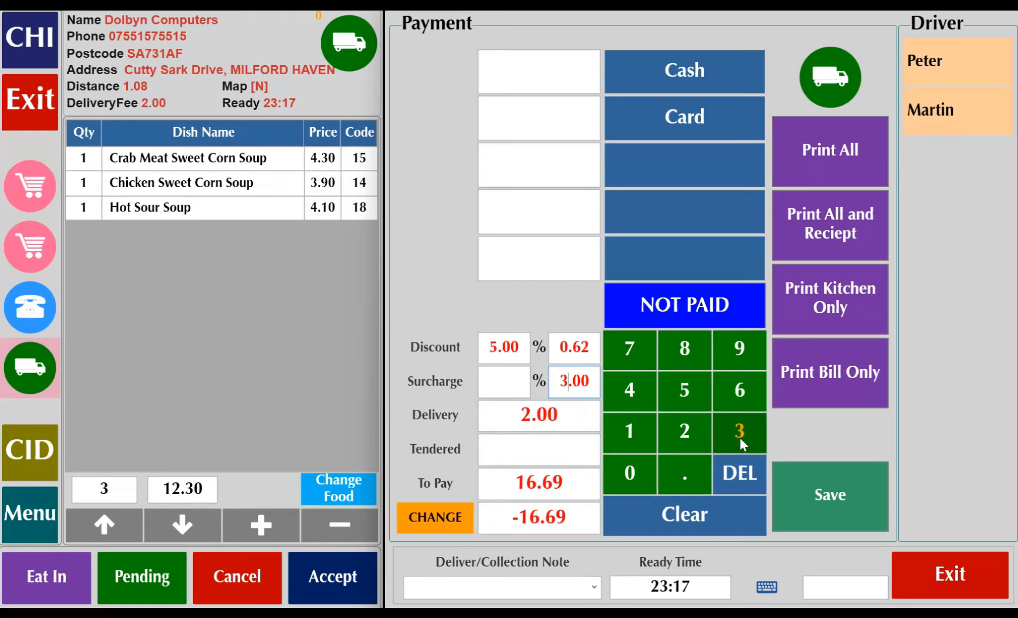
{"action": "left_click", "coordinate": [517, 380]}
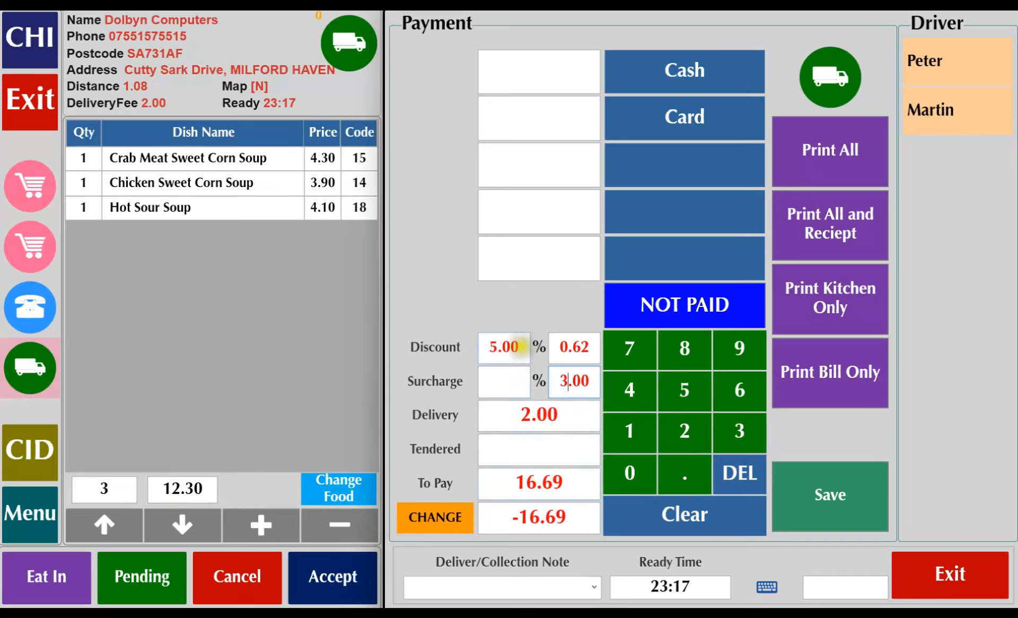
{"action": "left_click", "coordinate": [578, 348]}
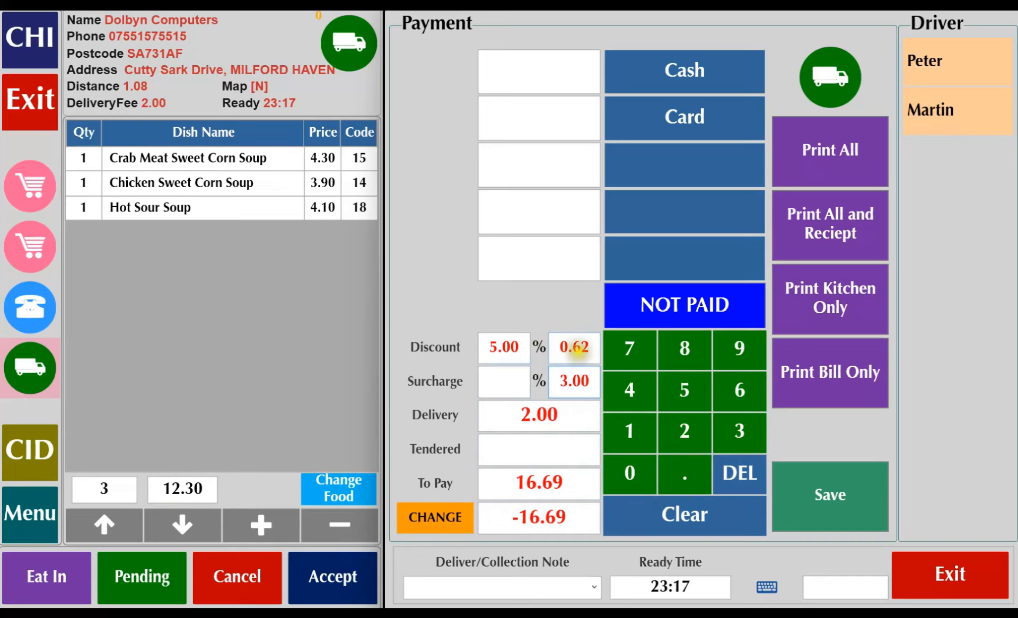
{"action": "left_click", "coordinate": [583, 382]}
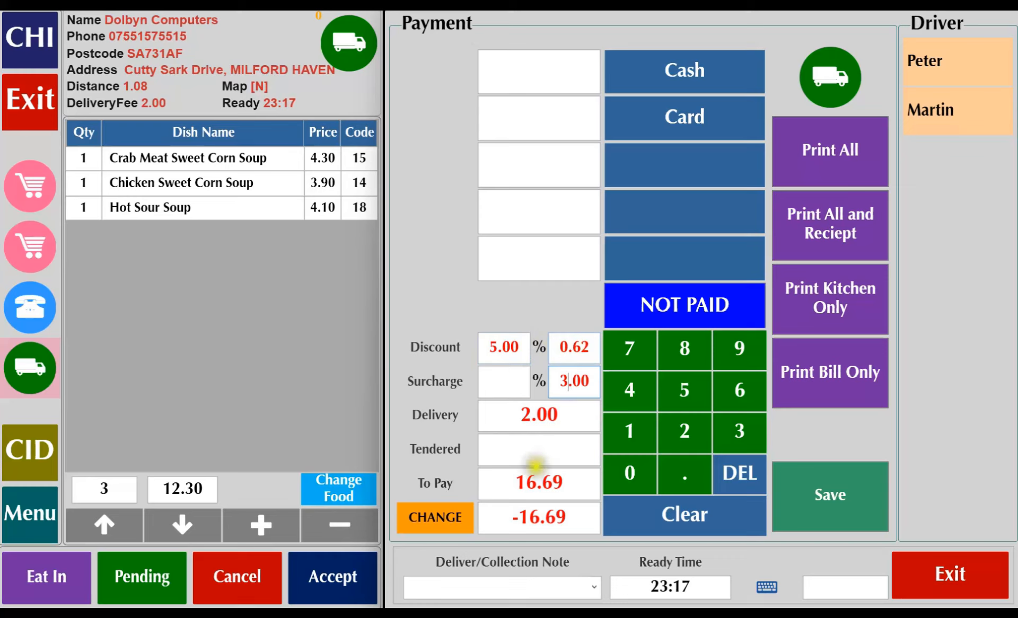
Assign the whole amount due to card payment and clear it again.
{"action": "left_click", "coordinate": [569, 127]}
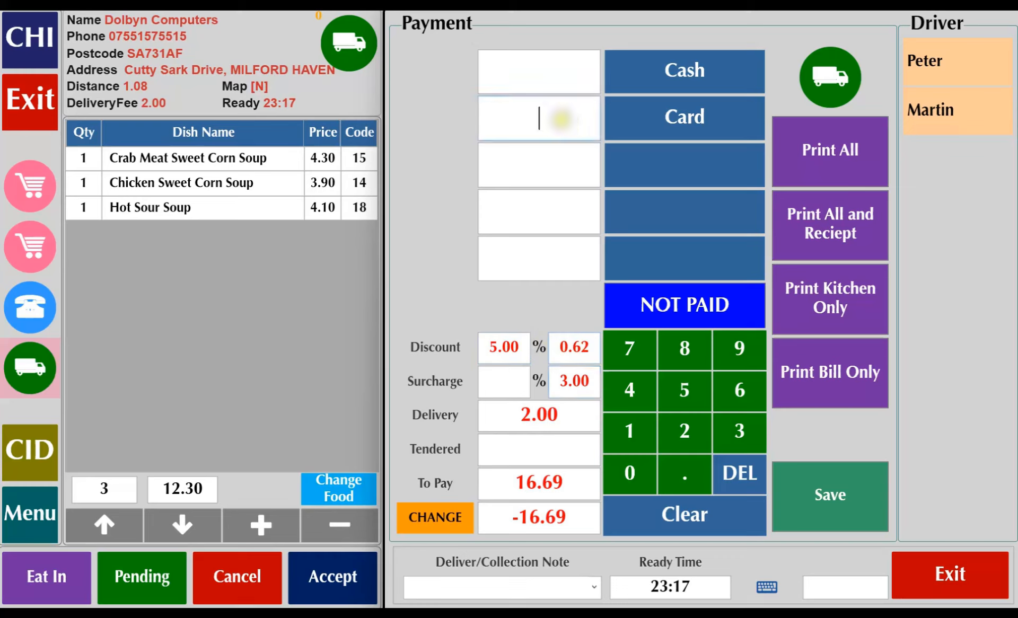
{"action": "left_click", "coordinate": [686, 123]}
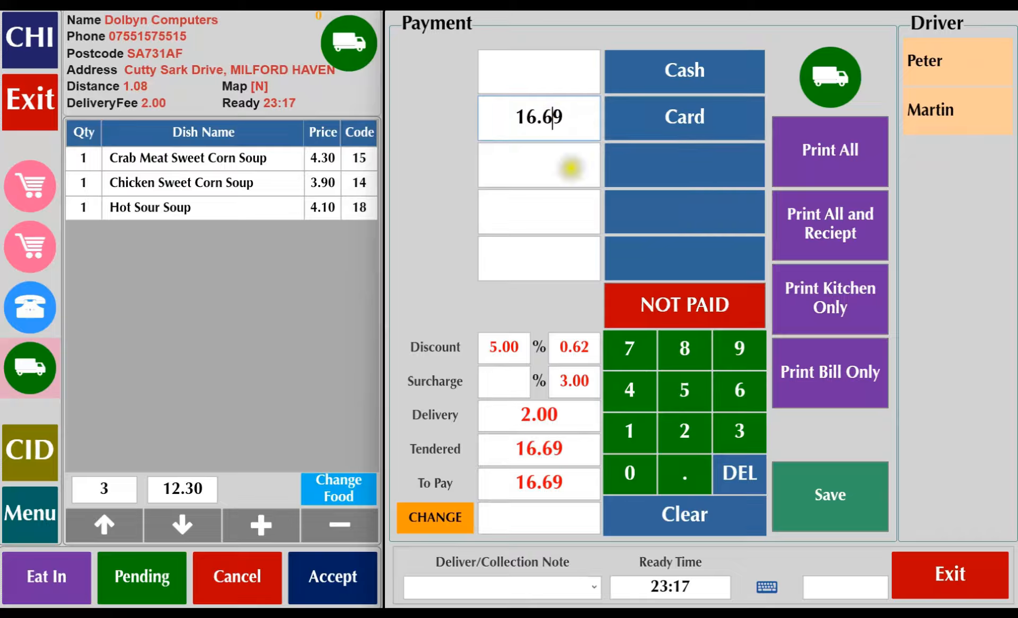
{"action": "left_click", "coordinate": [676, 507]}
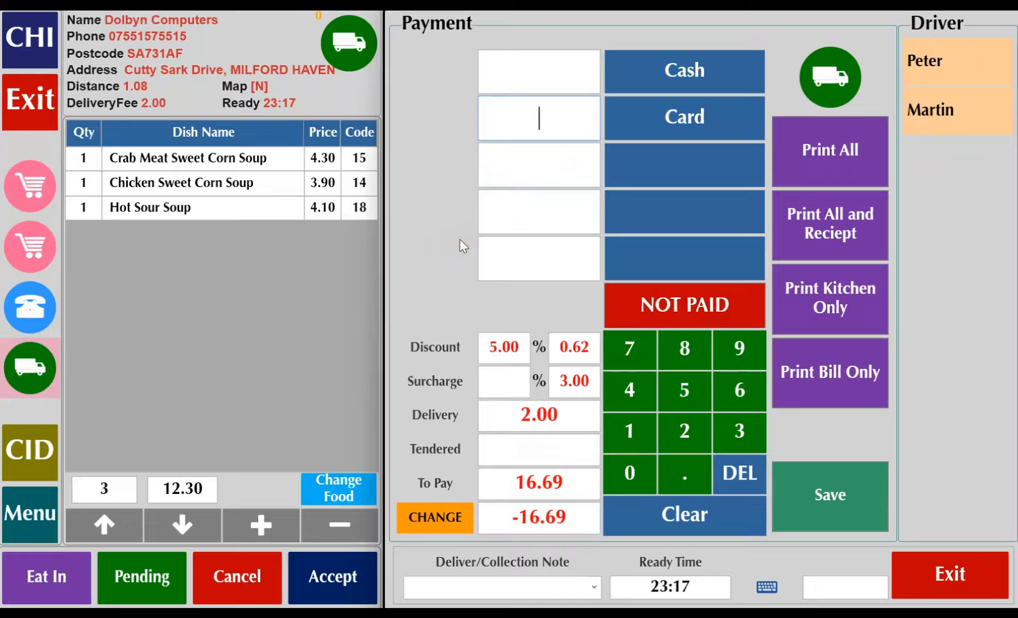
Split the payment into 10.00 in cash and the remaining balance by card.
{"action": "left_click", "coordinate": [528, 76]}
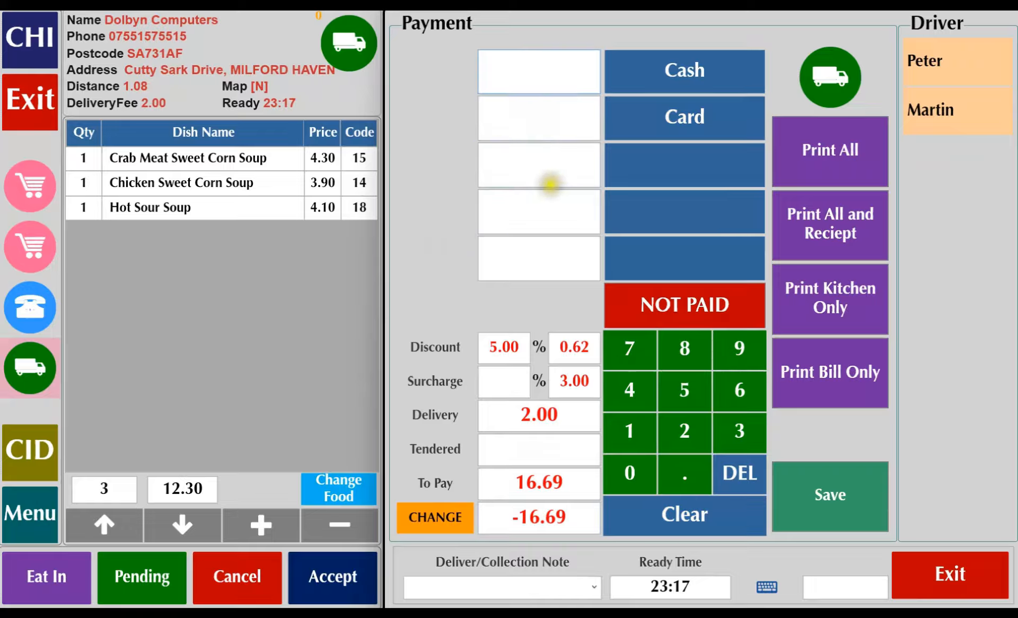
{"action": "left_click", "coordinate": [631, 432]}
{"action": "left_click", "coordinate": [631, 473]}
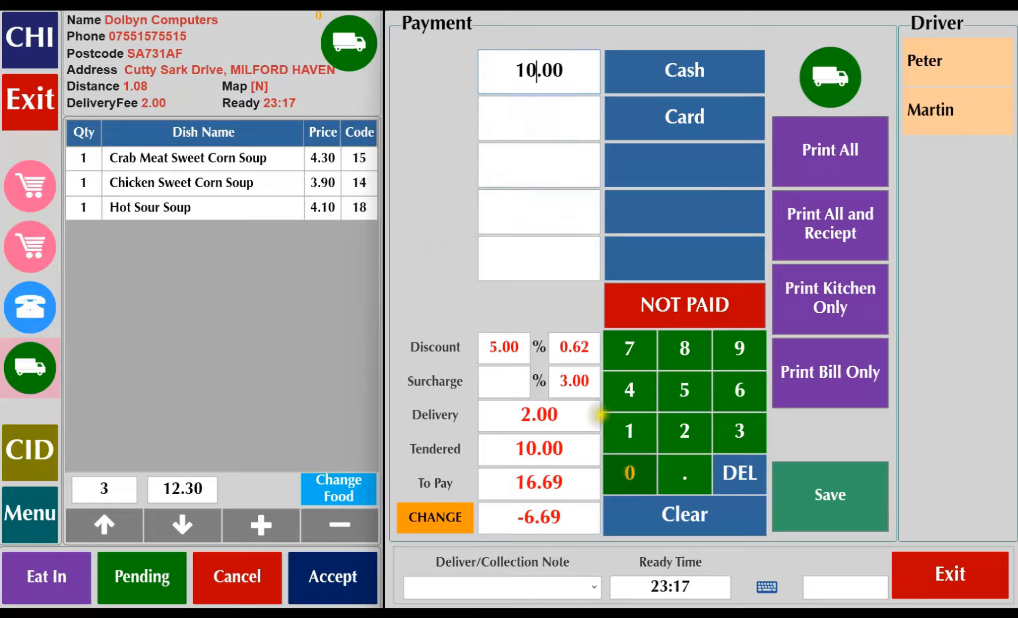
{"action": "left_click", "coordinate": [664, 122]}
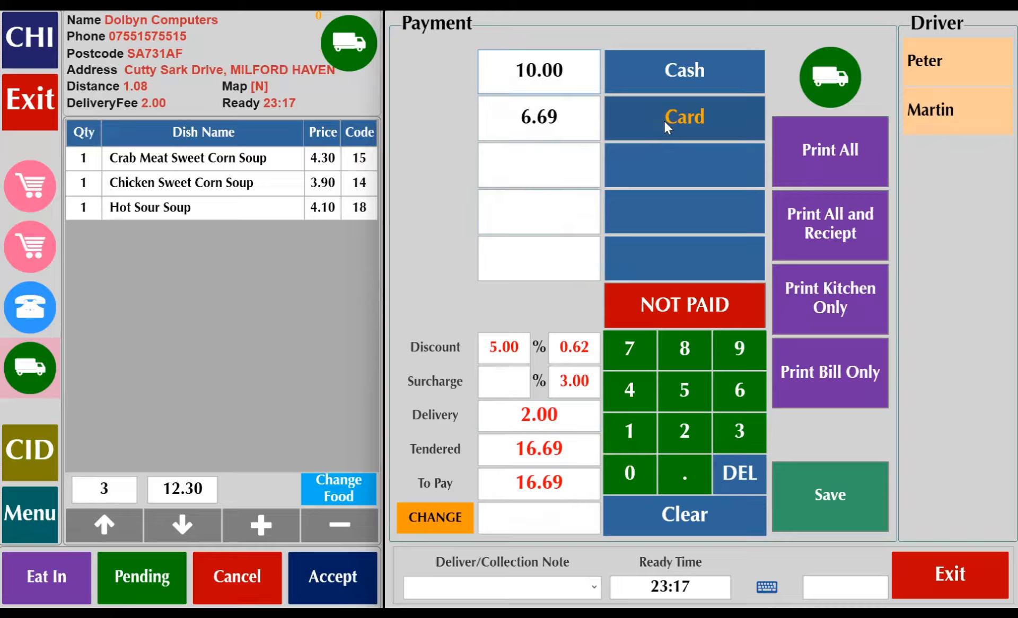
Clear the card and cash amounts from the order's payment.
{"action": "left_click", "coordinate": [569, 120]}
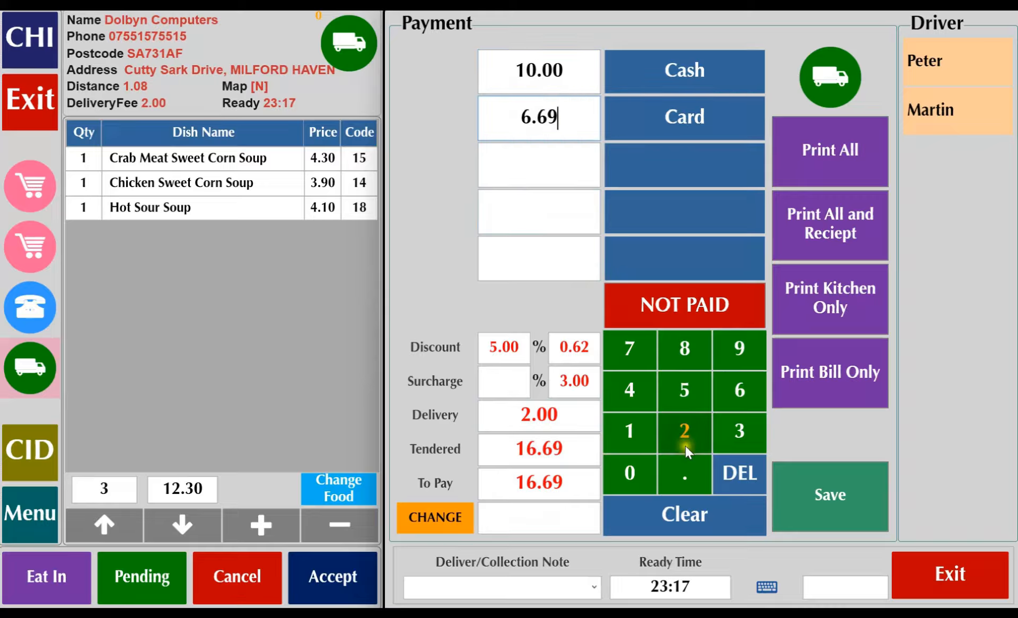
{"action": "left_click", "coordinate": [685, 515]}
{"action": "left_click", "coordinate": [530, 59]}
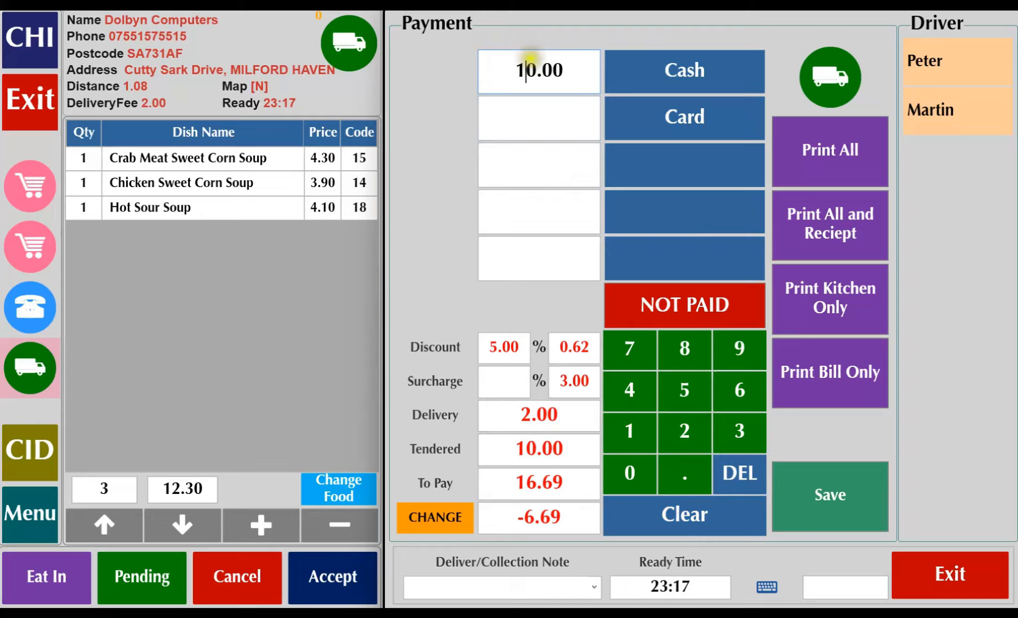
{"action": "left_click", "coordinate": [678, 514]}
Mark the delivery order as not paid and assign it to the first listed driver.
{"action": "left_click", "coordinate": [685, 306]}
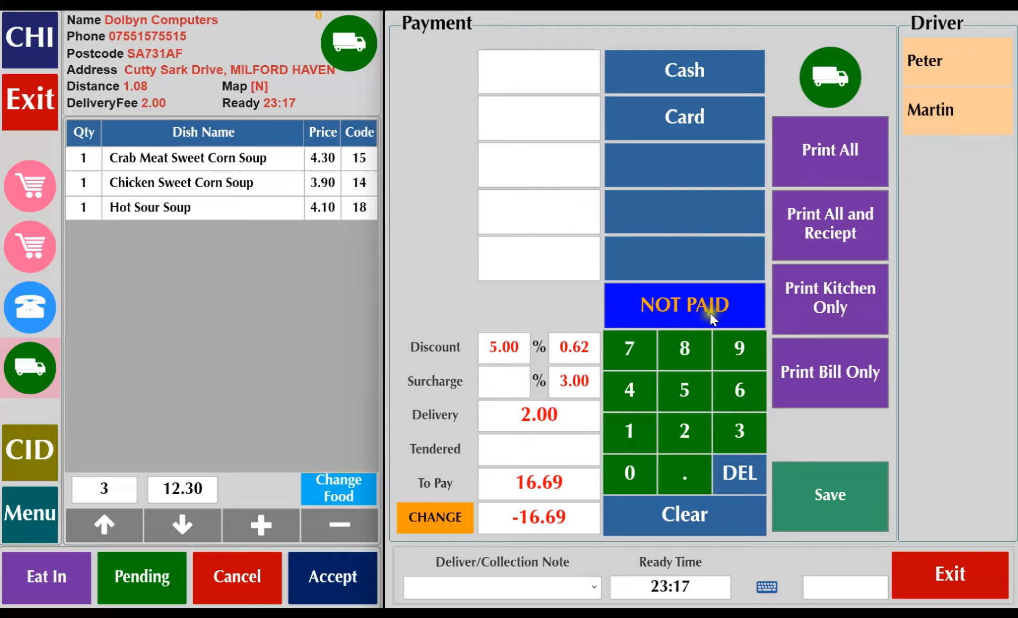
{"action": "left_click", "coordinate": [934, 66]}
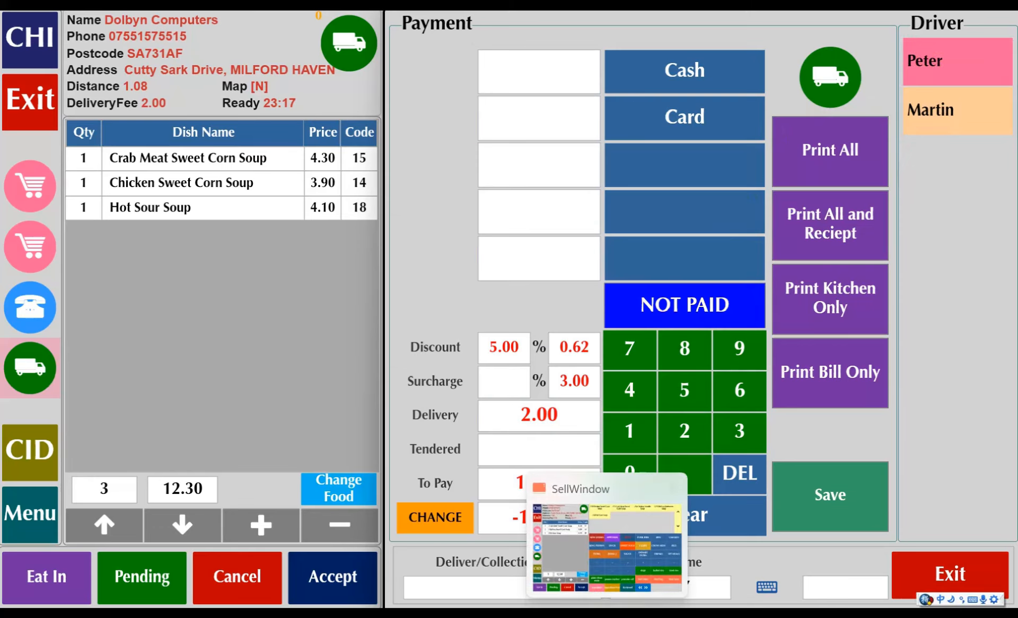
Enter "this is a test 按门钟" as the delivery/collection note, using both English and Chinese input.
{"action": "left_click", "coordinate": [549, 585]}
{"action": "left_click", "coordinate": [591, 589]}
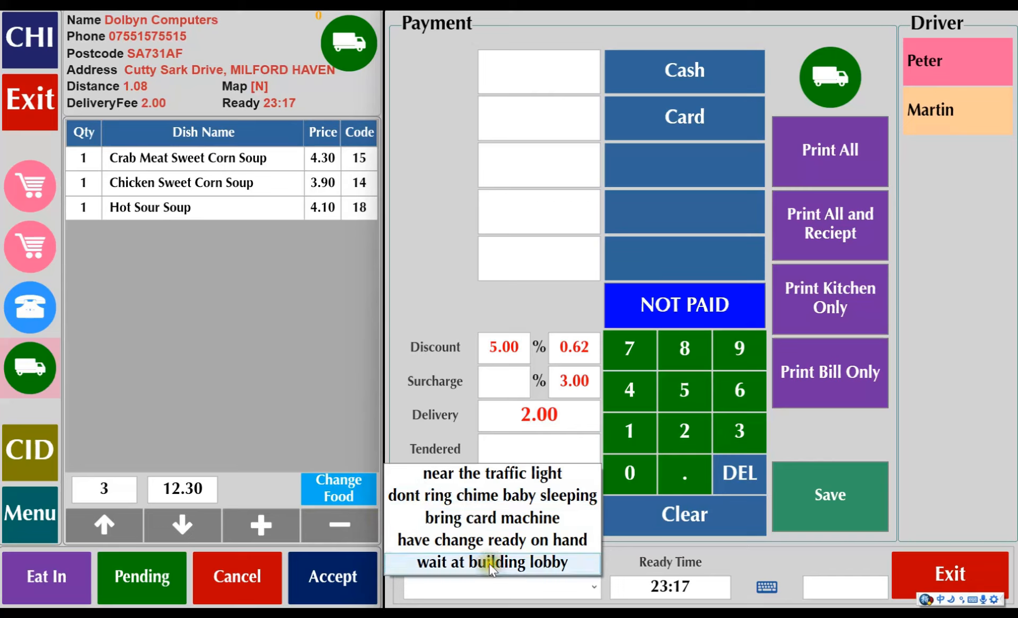
{"action": "left_click", "coordinate": [487, 589]}
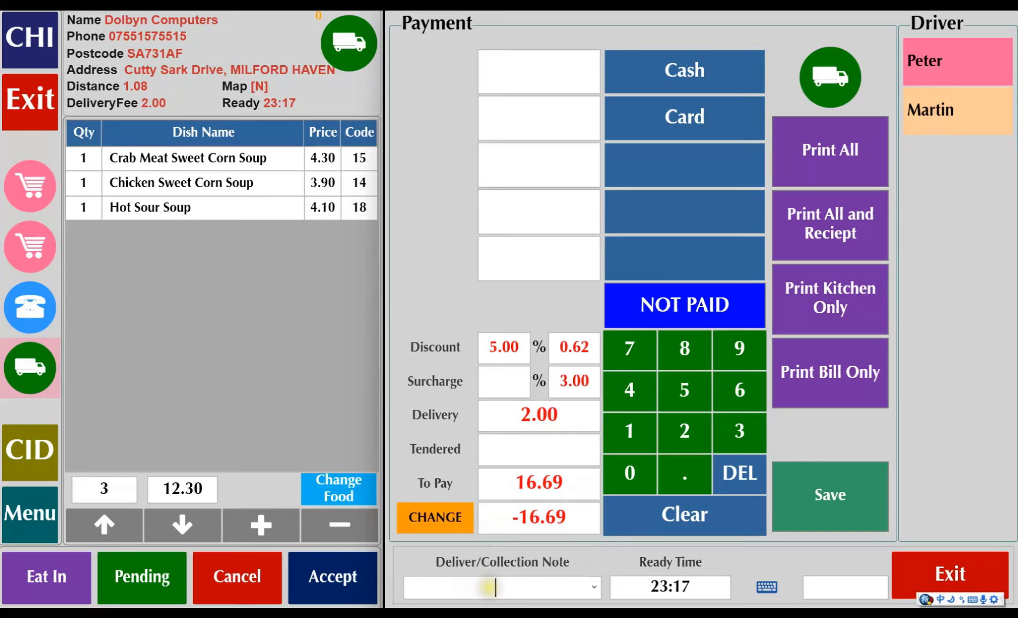
{"action": "type", "text": "thi"}
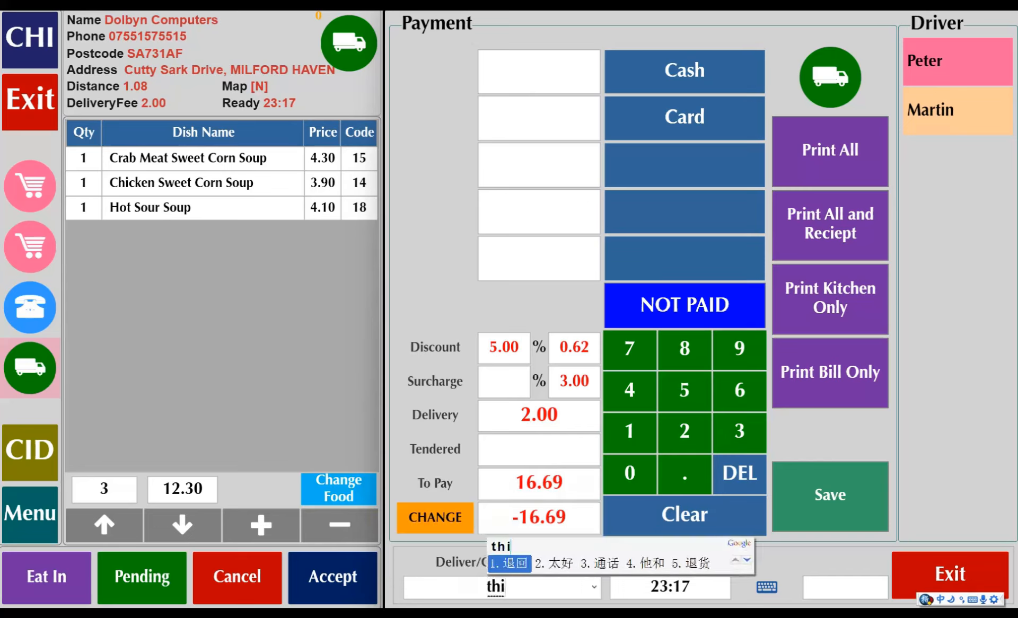
{"action": "key", "text": "BackSpace"}
{"action": "key", "text": "BackSpace"}
{"action": "key", "text": "BackSpace"}
{"action": "key", "text": "ctrl+space"}
{"action": "type", "text": "this is a test"}
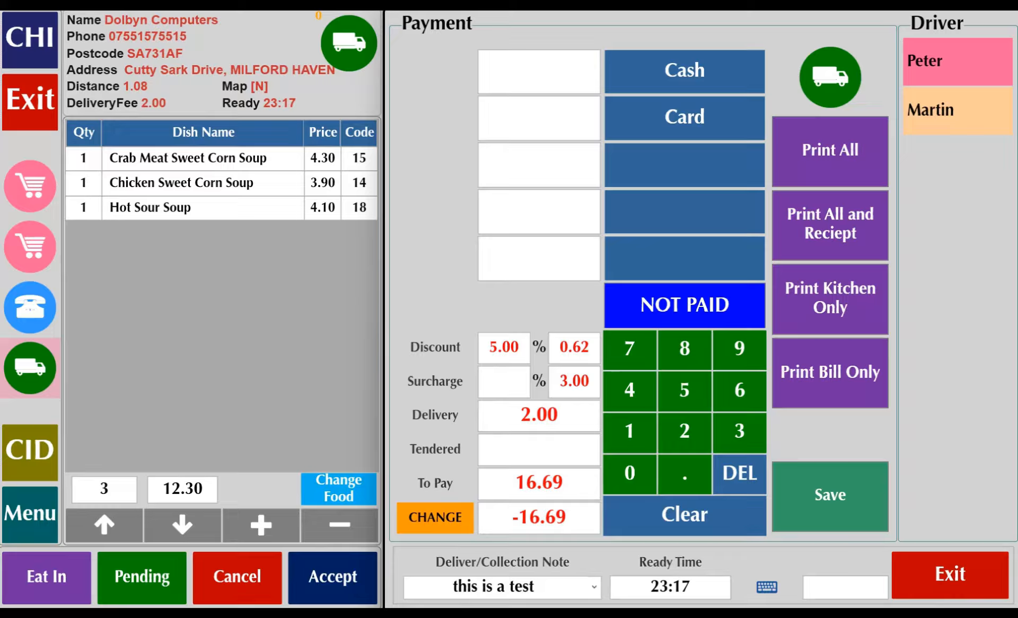
{"action": "key", "text": "ctrl+space"}
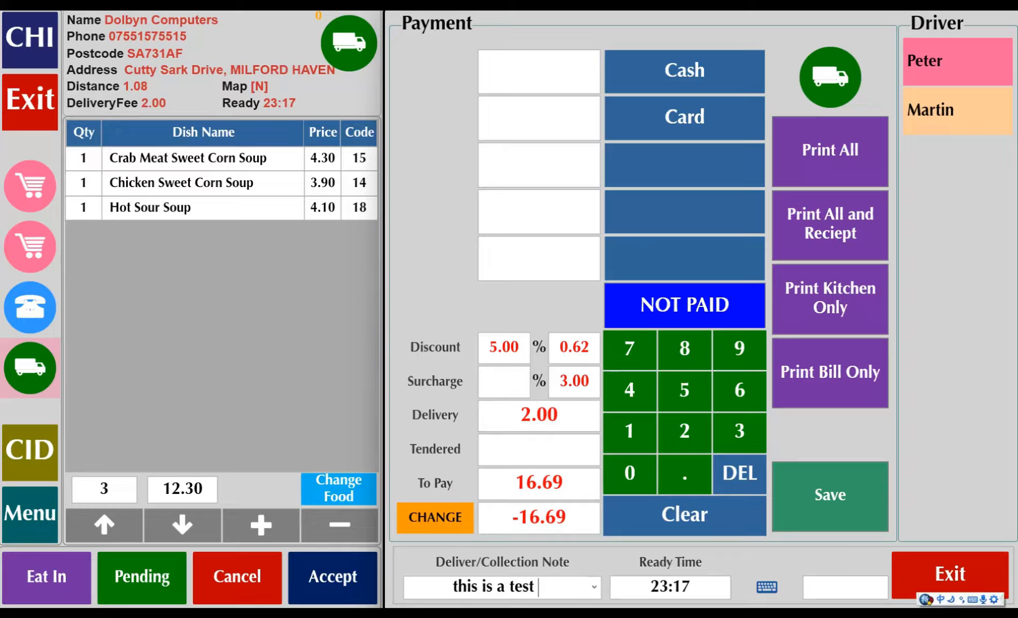
{"action": "type", "text": "anmenzhong"}
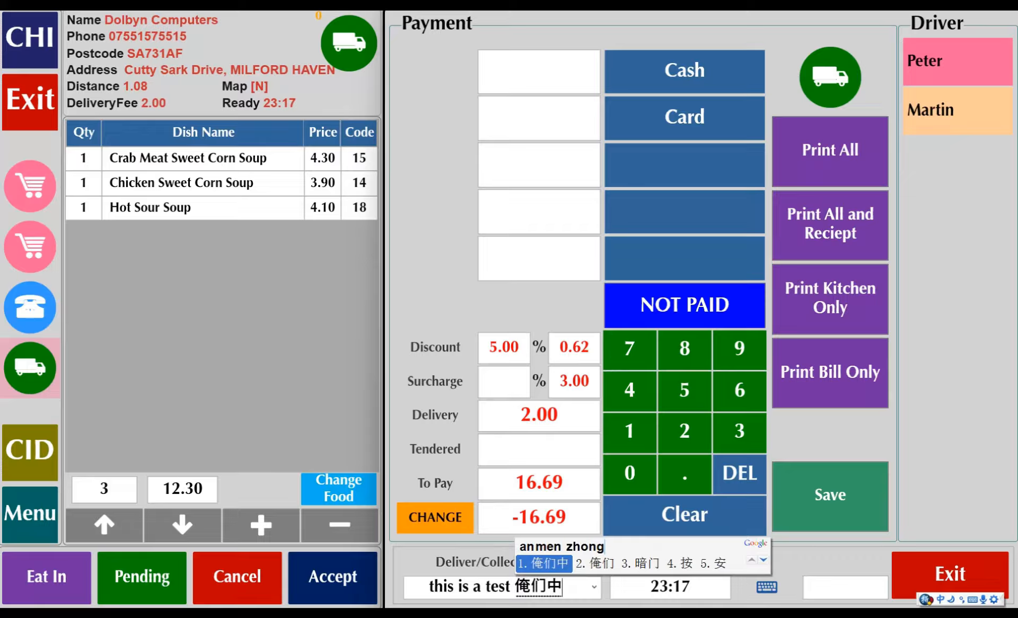
{"action": "type", "text": "4"}
{"action": "key", "text": "space"}
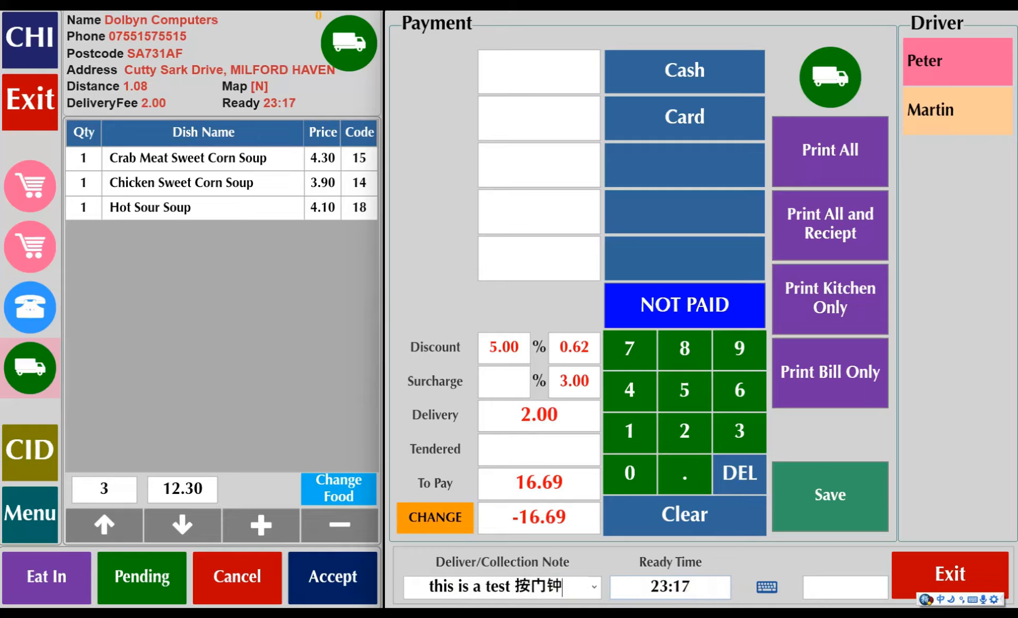
Set the ready time to 23:56 with the 30-minute preset of the time keypad.
{"action": "left_click", "coordinate": [765, 587]}
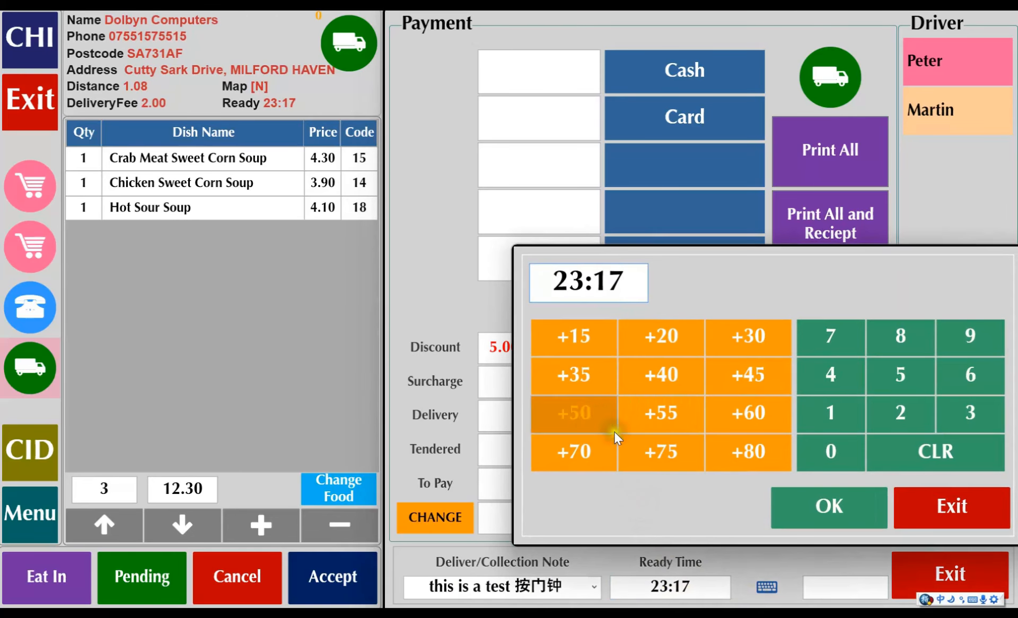
{"action": "left_click", "coordinate": [750, 418]}
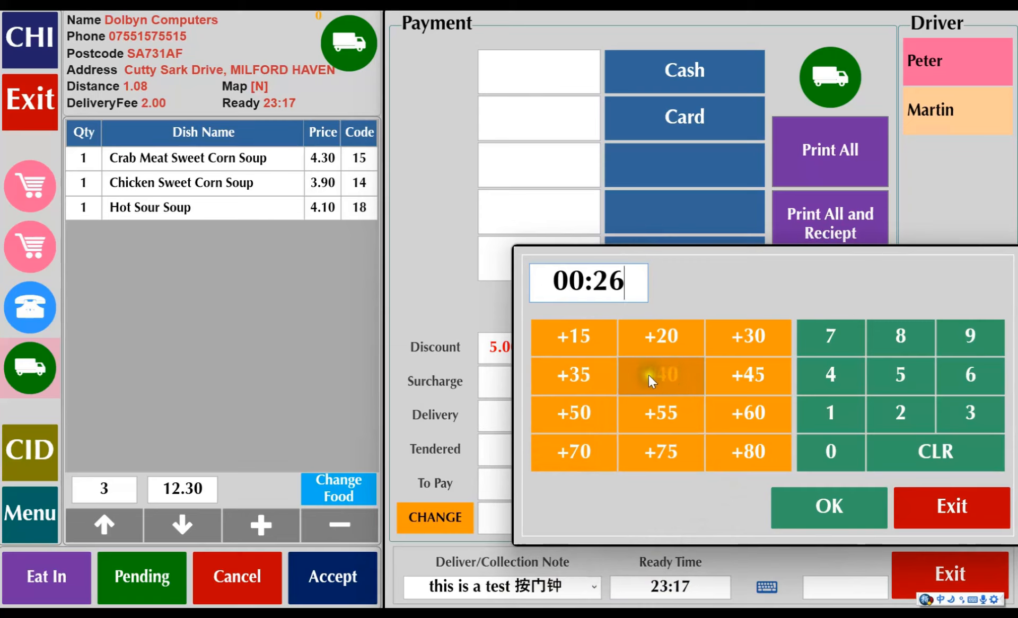
{"action": "left_click", "coordinate": [755, 343]}
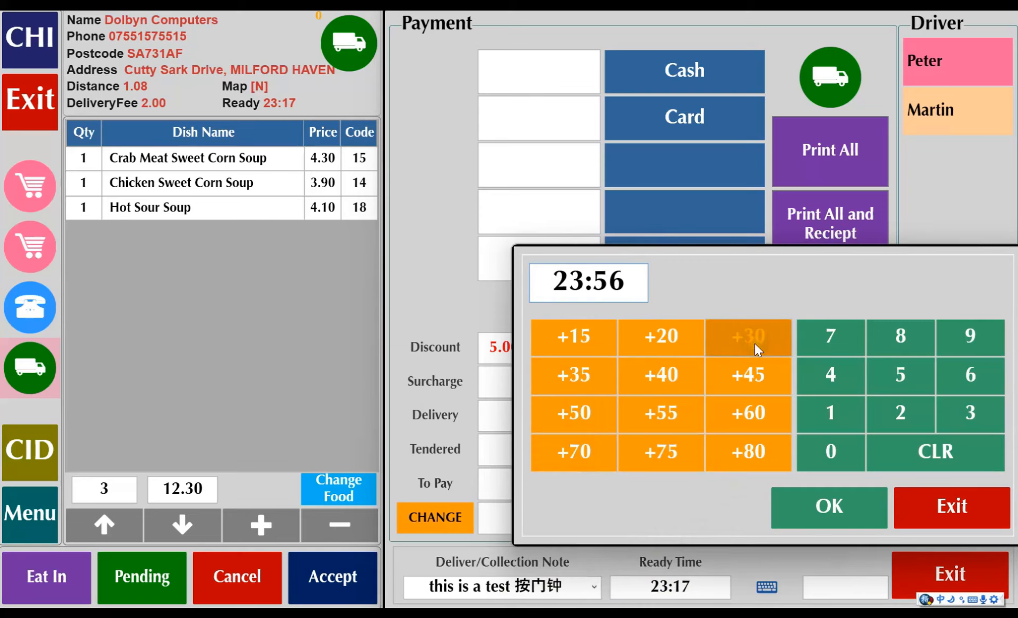
{"action": "left_click", "coordinate": [846, 507]}
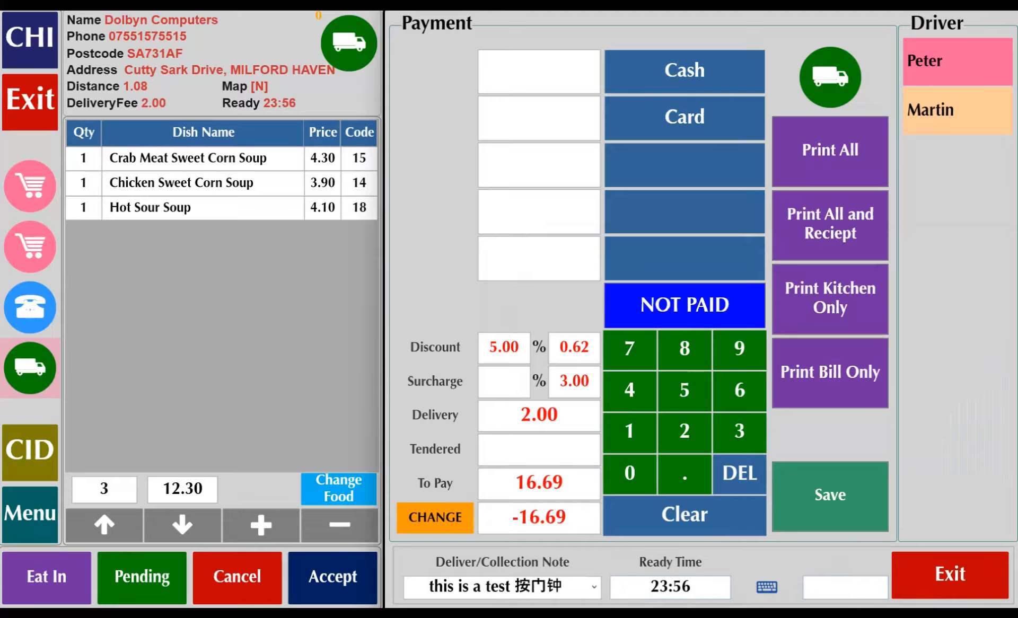
Overwrite the order's ready time directly with 21:00.
{"action": "left_click", "coordinate": [625, 583]}
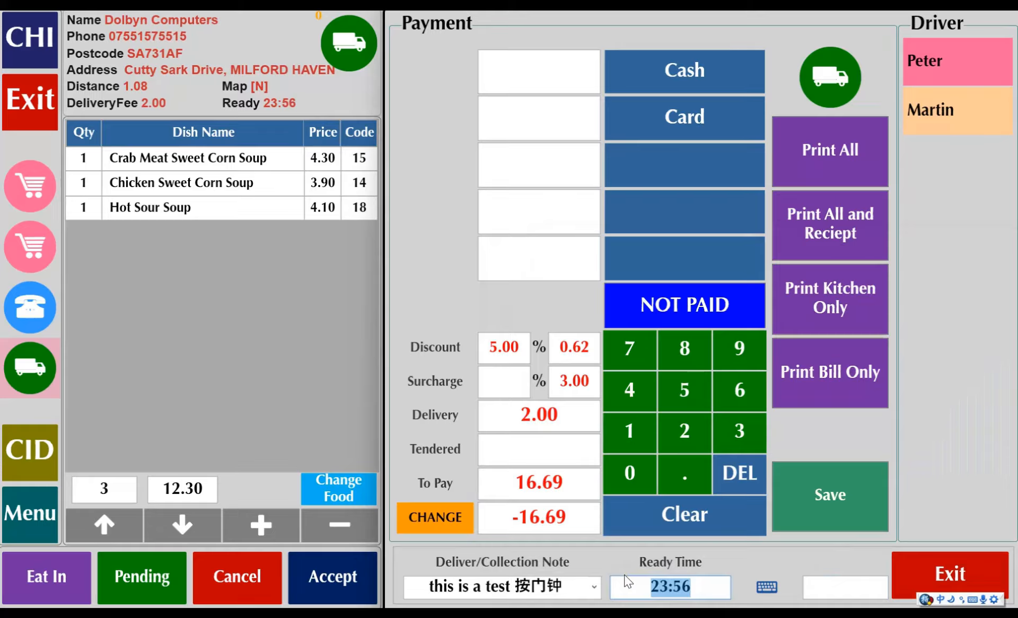
{"action": "type", "text": "00:22110000"}
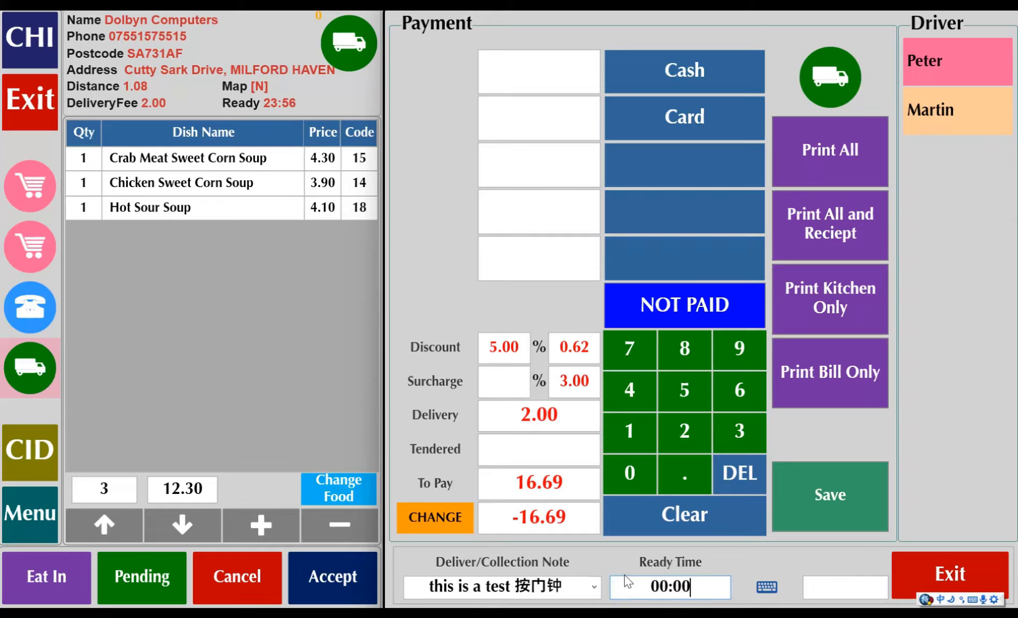
{"action": "type", "text": "21:00"}
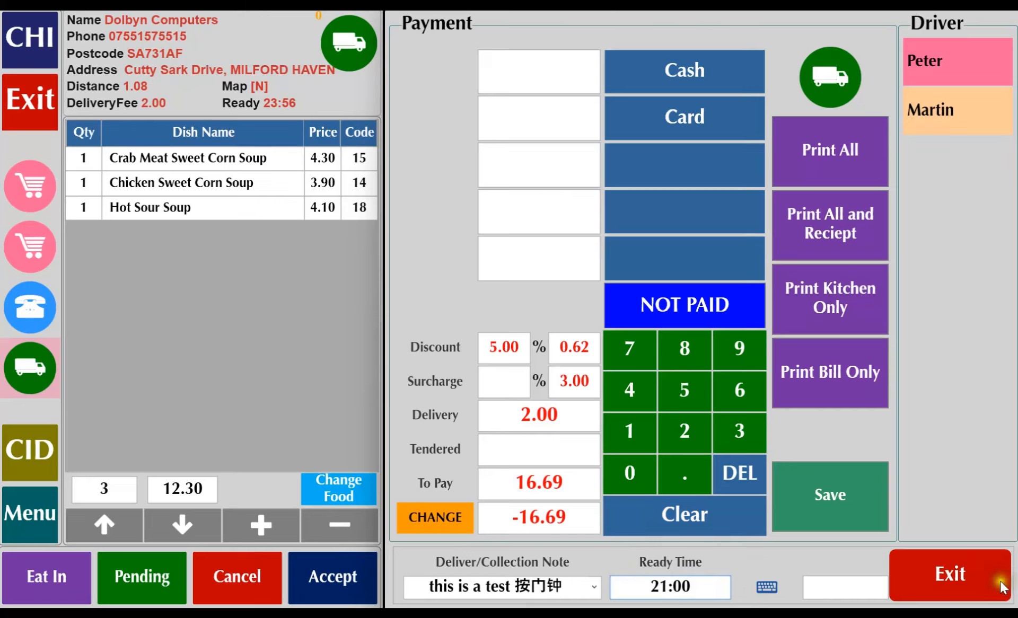
Enter B in the unlabelled field beside the ready time and save the delivery order.
{"action": "left_click", "coordinate": [854, 585]}
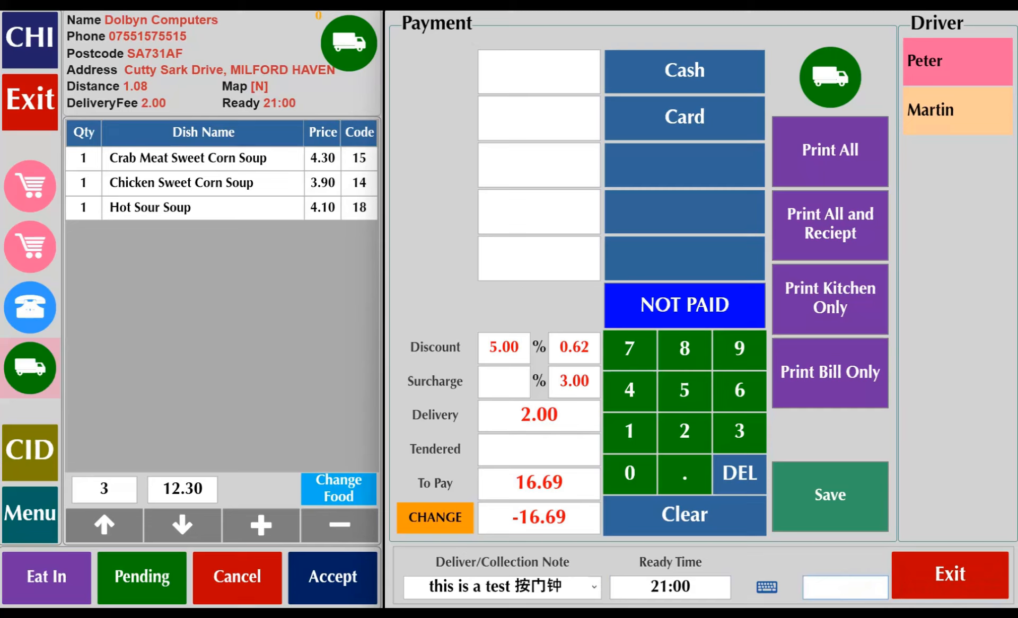
{"action": "type", "text": "B"}
{"action": "key", "text": "BackSpace"}
{"action": "type", "text": "B"}
{"action": "left_click", "coordinate": [851, 513]}
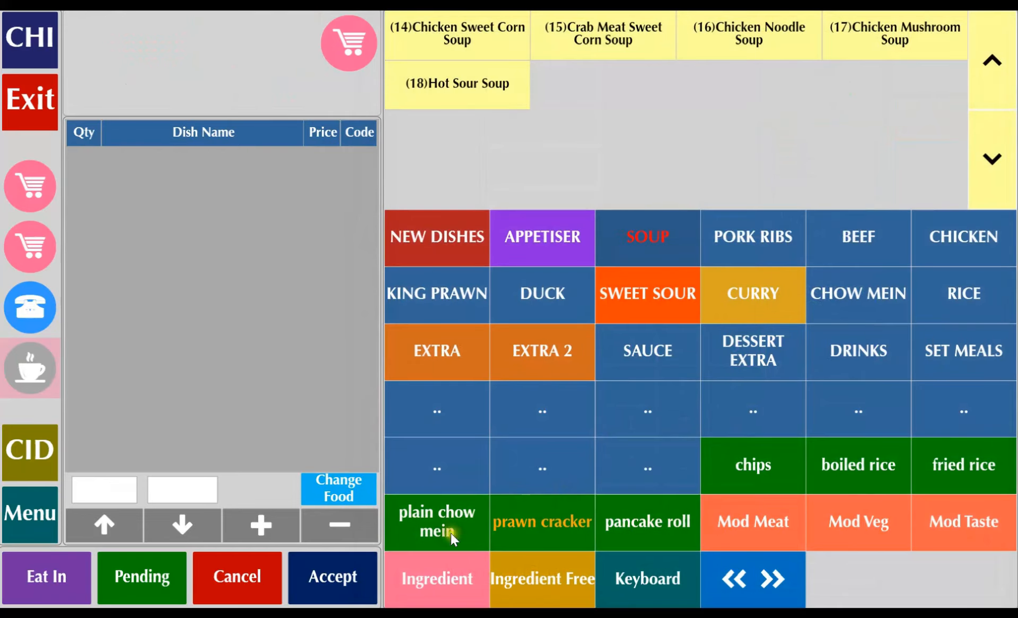
Take the open telephone order to payment and save it as not paid.
{"action": "left_click", "coordinate": [32, 315]}
{"action": "left_click", "coordinate": [245, 342]}
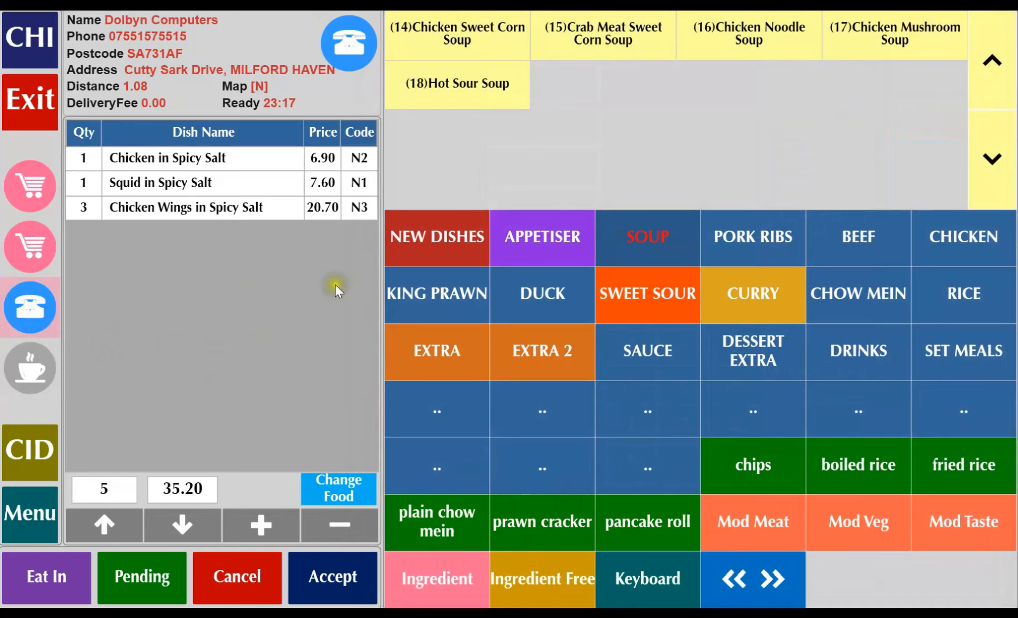
{"action": "left_click", "coordinate": [330, 574]}
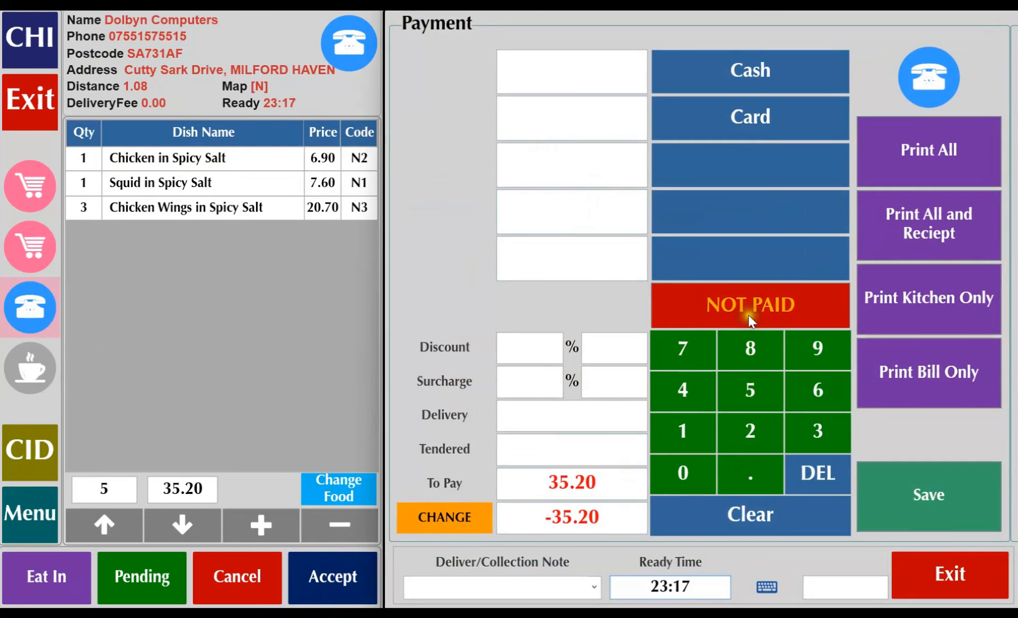
{"action": "left_click", "coordinate": [755, 310]}
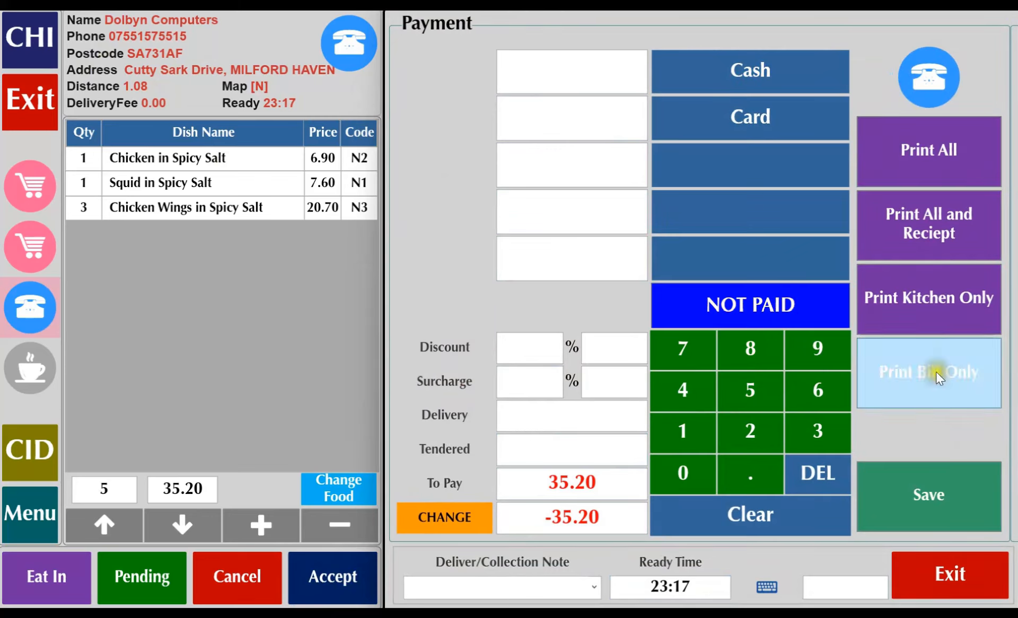
{"action": "left_click", "coordinate": [938, 522]}
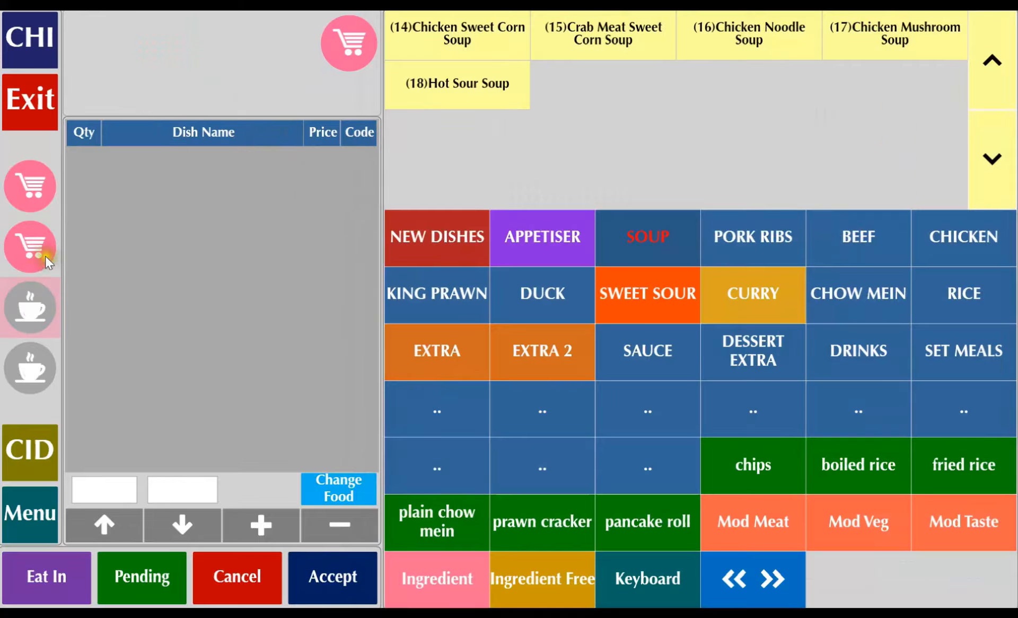
Add one Hot Sour Soup and two Chicken Sweet Corn Soups to the Squid in Spicy Salt takeaway order and accept it.
{"action": "left_click", "coordinate": [31, 249]}
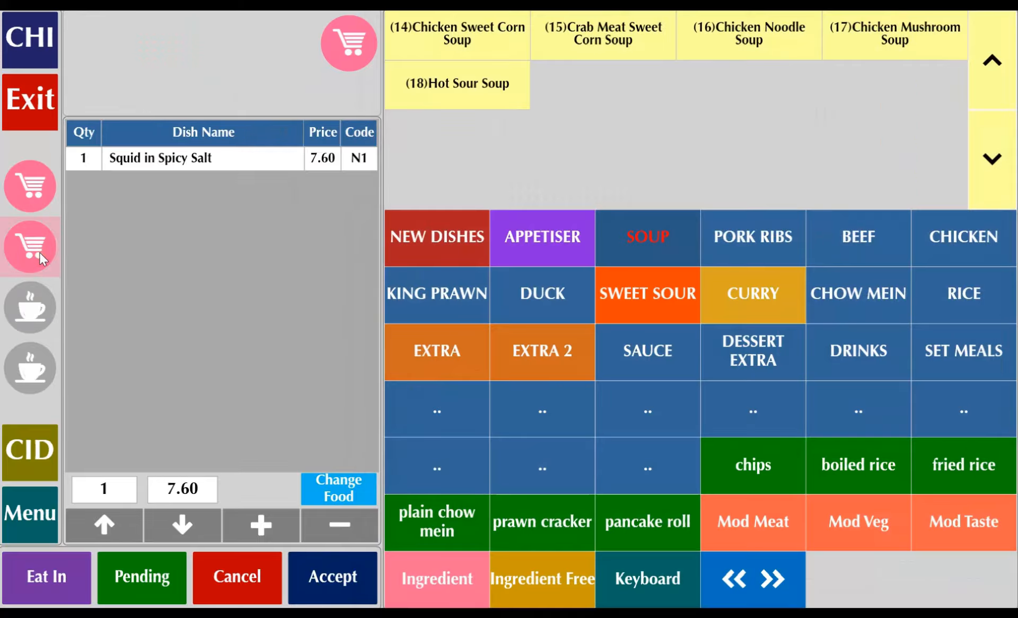
{"action": "left_click", "coordinate": [473, 98]}
{"action": "double_click", "coordinate": [461, 38]}
{"action": "left_click", "coordinate": [329, 570]}
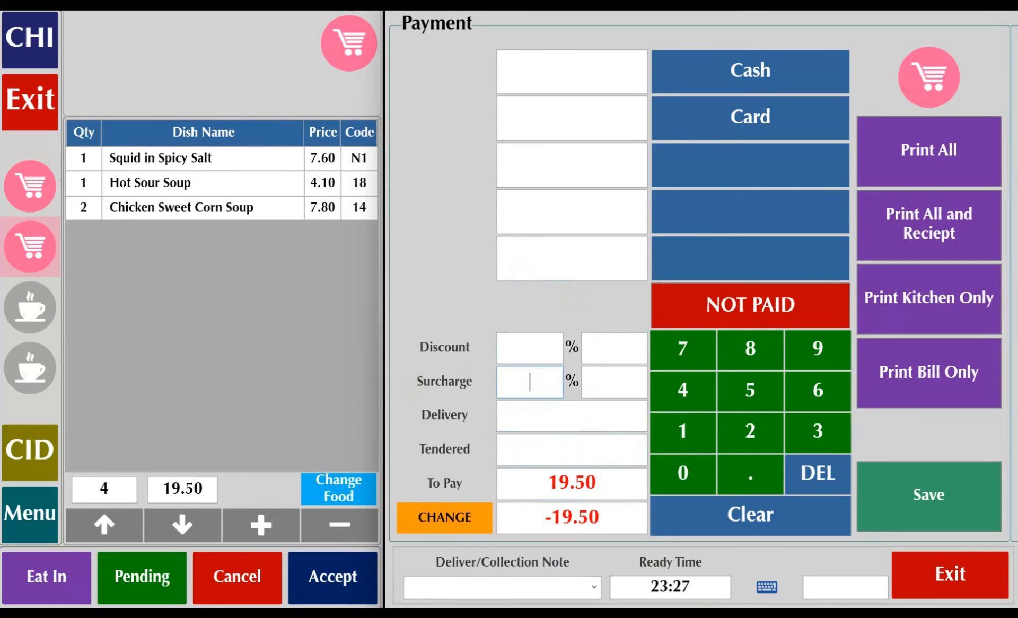
Apply a 10% surcharge to the takeaway order and try to save it without a payment method.
{"action": "left_click", "coordinate": [683, 430]}
{"action": "left_click", "coordinate": [682, 472]}
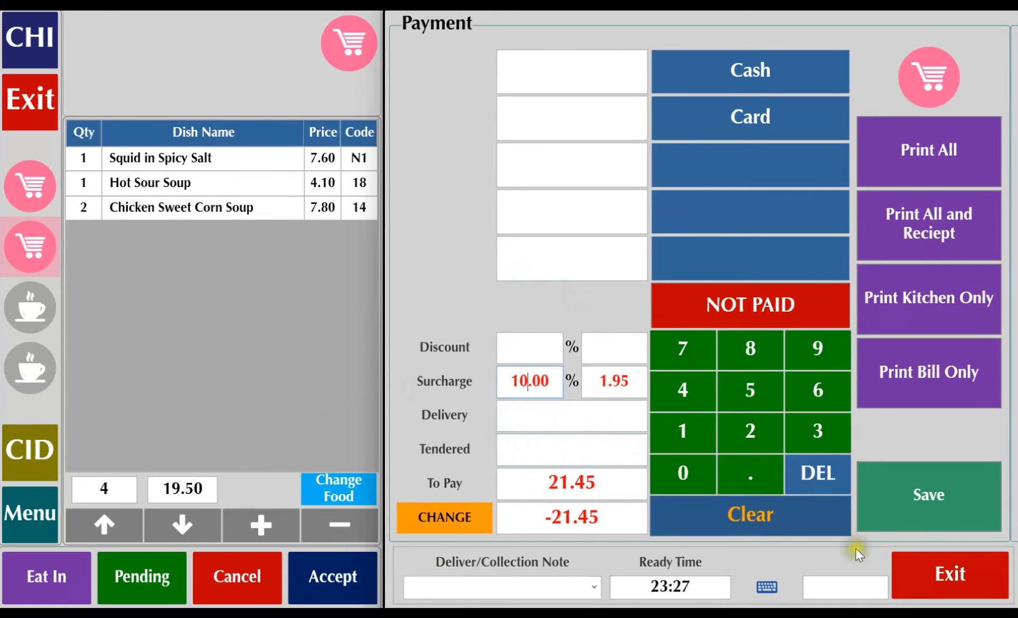
{"action": "left_click", "coordinate": [952, 522]}
{"action": "left_click", "coordinate": [612, 389]}
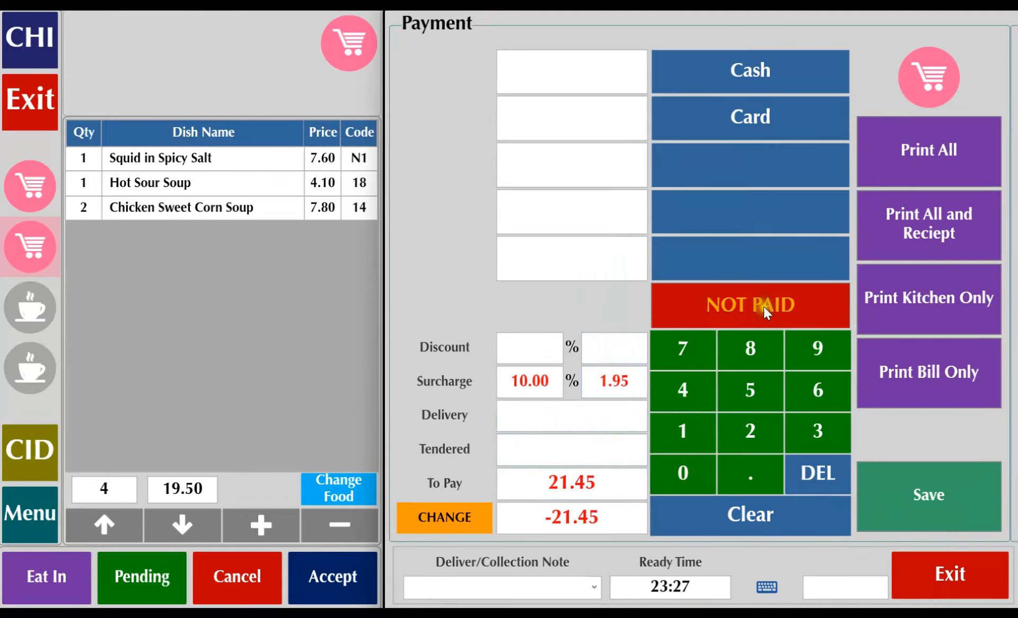
Assign the whole amount due to card payment and save the order.
{"action": "left_click", "coordinate": [751, 132]}
{"action": "left_click", "coordinate": [949, 495]}
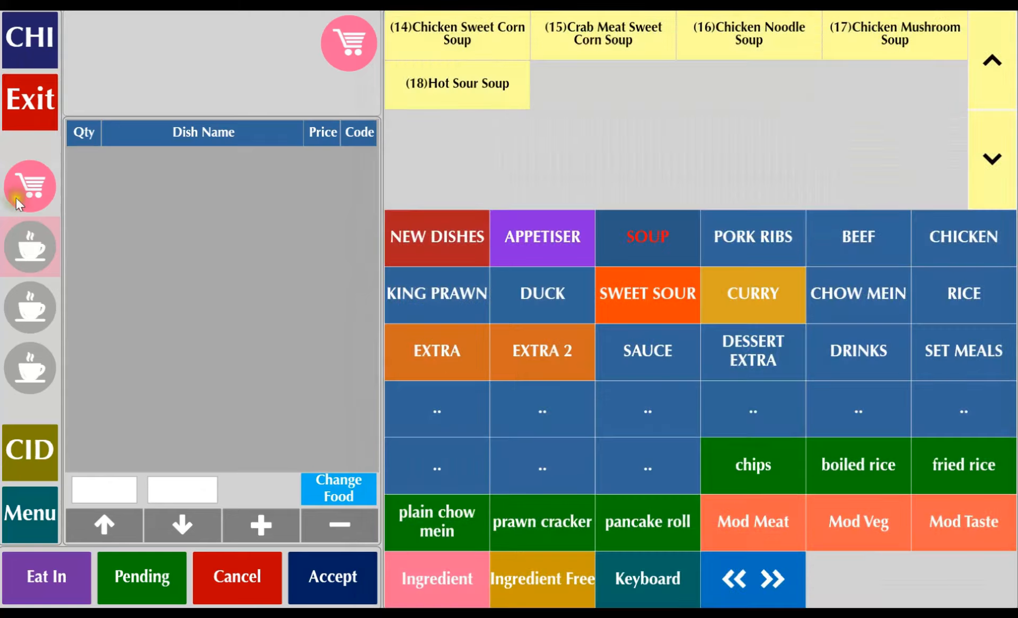
Take the Special Fried Rice order to payment, applying a 10% surcharge and a fixed 1.00 discount.
{"action": "left_click", "coordinate": [34, 180]}
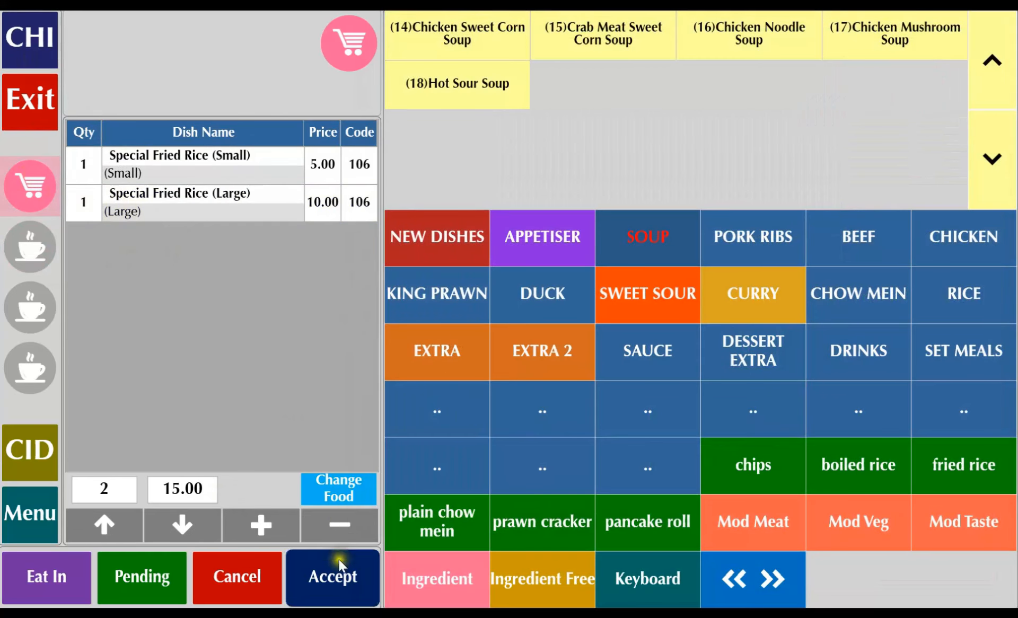
{"action": "left_click", "coordinate": [345, 578]}
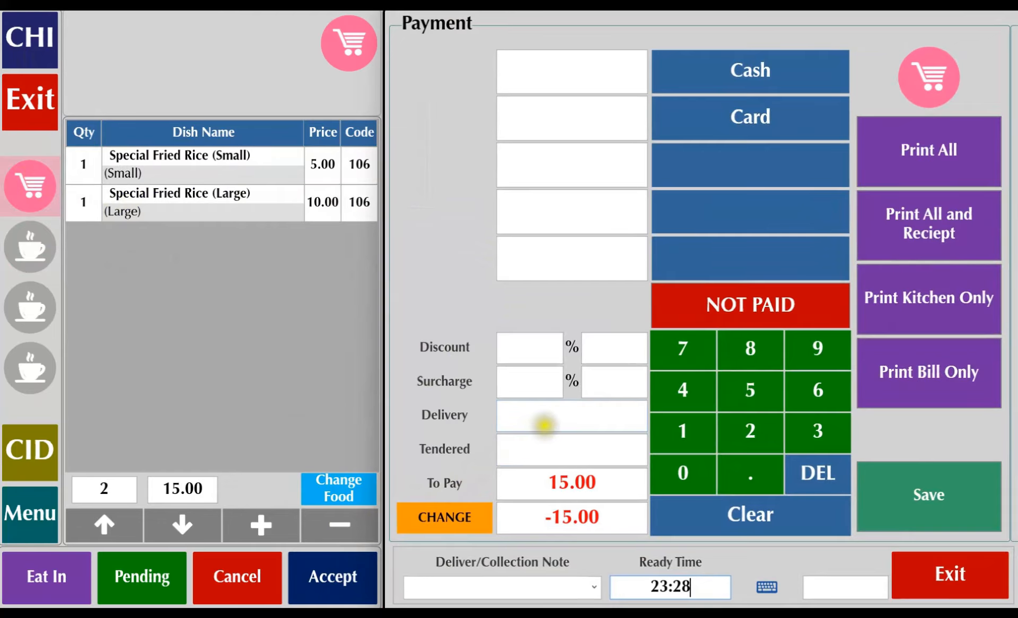
{"action": "left_click", "coordinate": [688, 435]}
{"action": "left_click", "coordinate": [685, 472]}
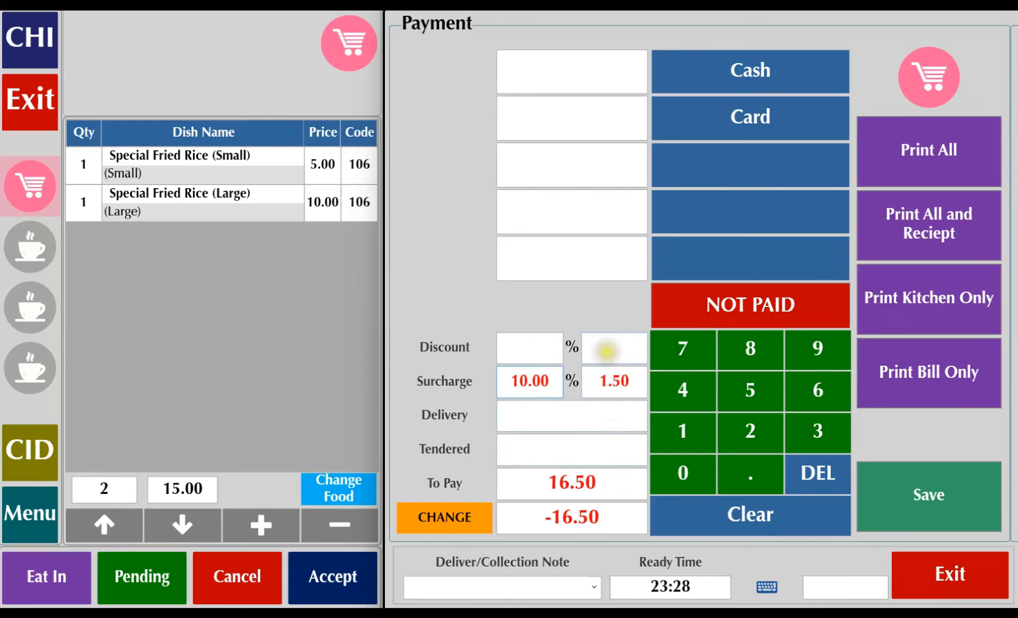
{"action": "left_click", "coordinate": [695, 444]}
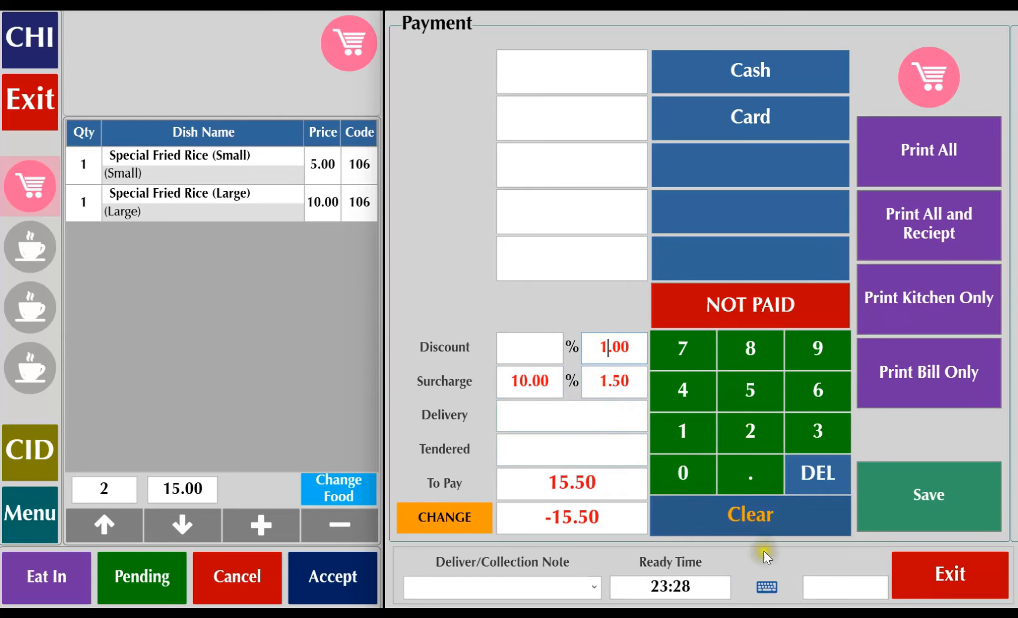
Pay the order in cash with 20.00 tendered and save it.
{"action": "left_click", "coordinate": [762, 70]}
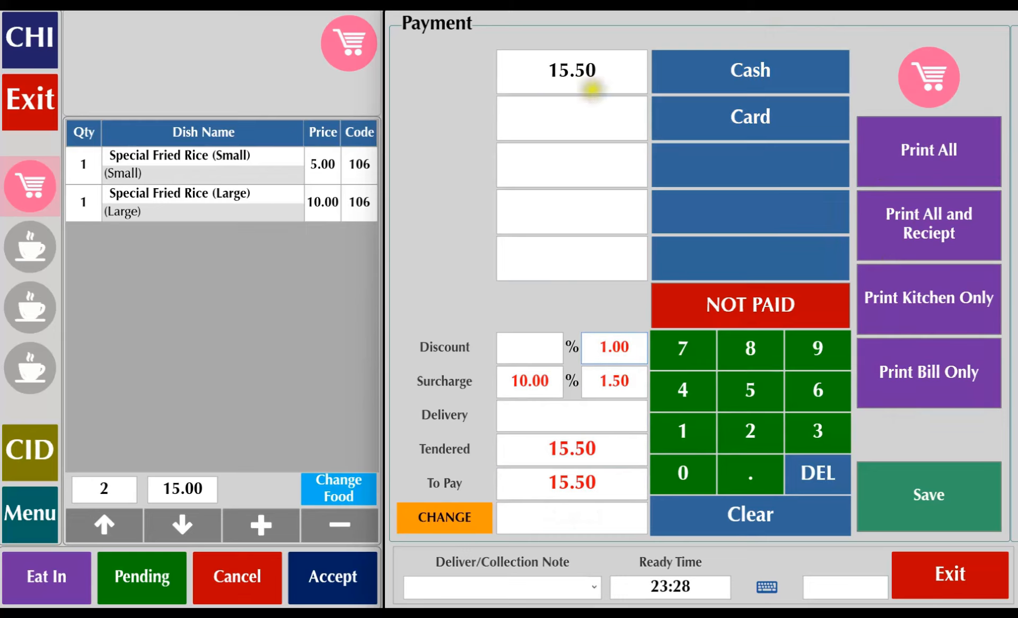
{"action": "left_click_drag", "start_coordinate": [583, 71], "coordinate": [538, 71]}
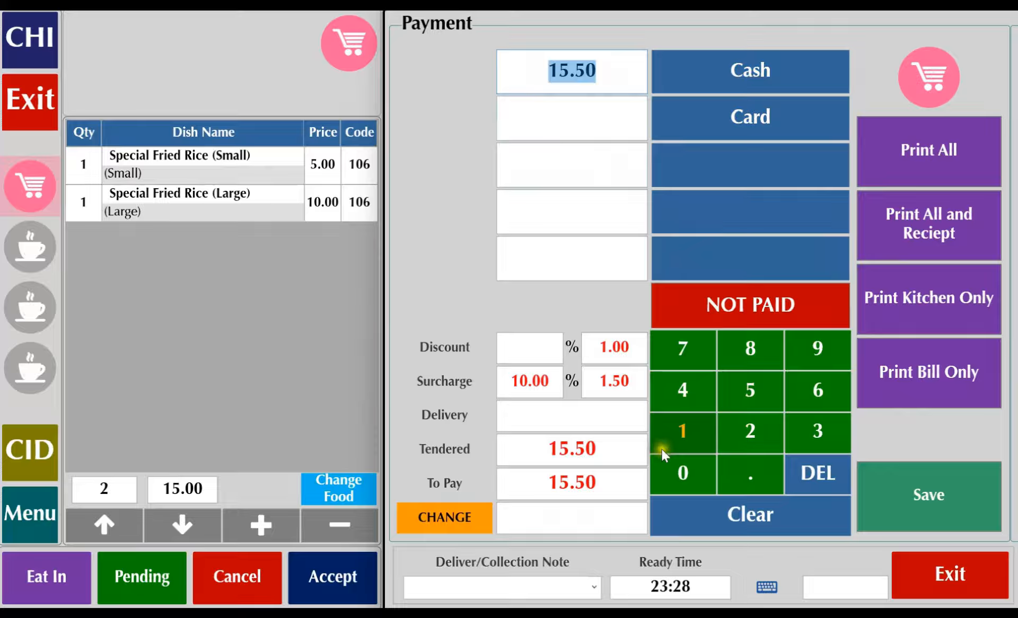
{"action": "left_click", "coordinate": [733, 517]}
{"action": "left_click", "coordinate": [753, 437]}
{"action": "left_click", "coordinate": [689, 472]}
{"action": "left_click_drag", "start_coordinate": [600, 515], "coordinate": [535, 521]}
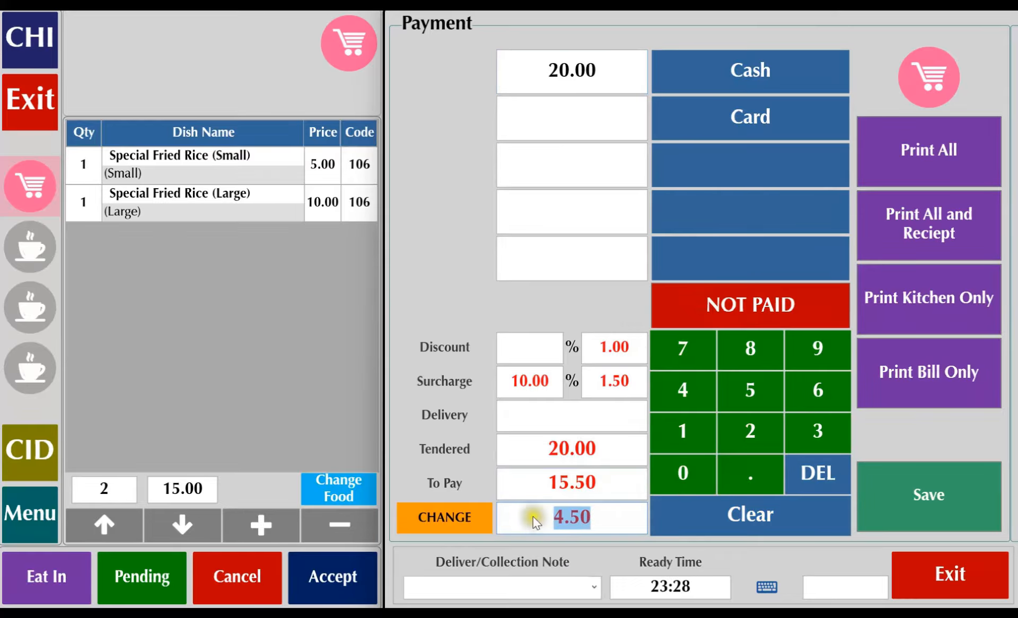
{"action": "left_click", "coordinate": [929, 495]}
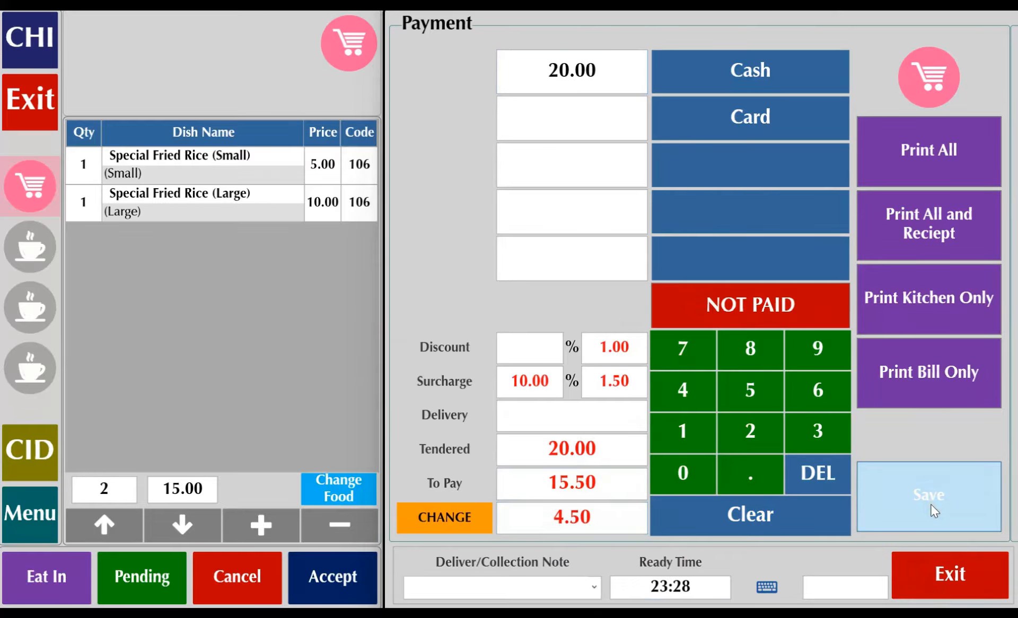